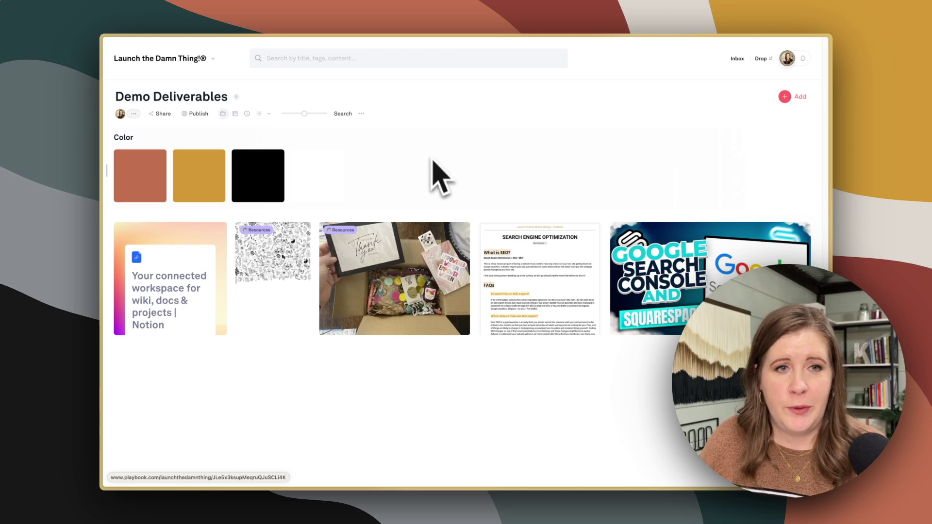
- Try the board's kanban, date-grouped and table layouts, then return to the nested layout
mouse_move(177, 122)
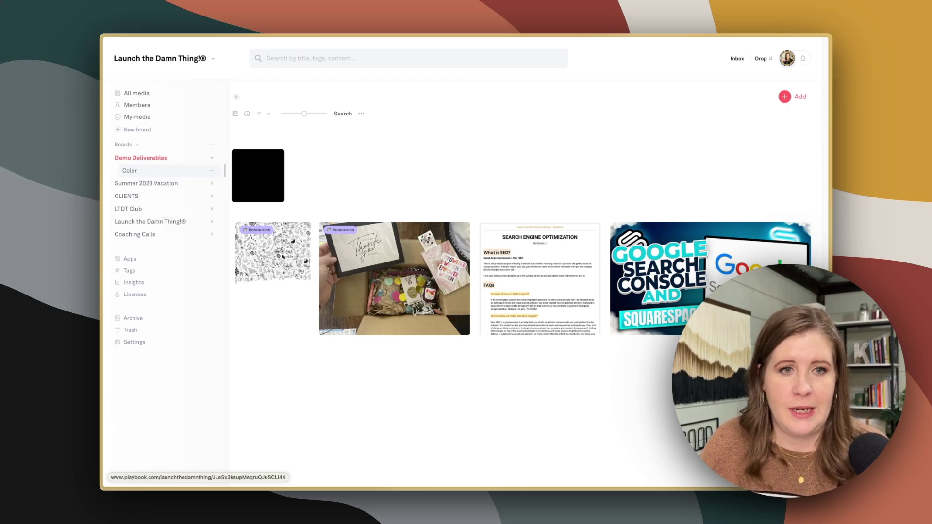
click(152, 173)
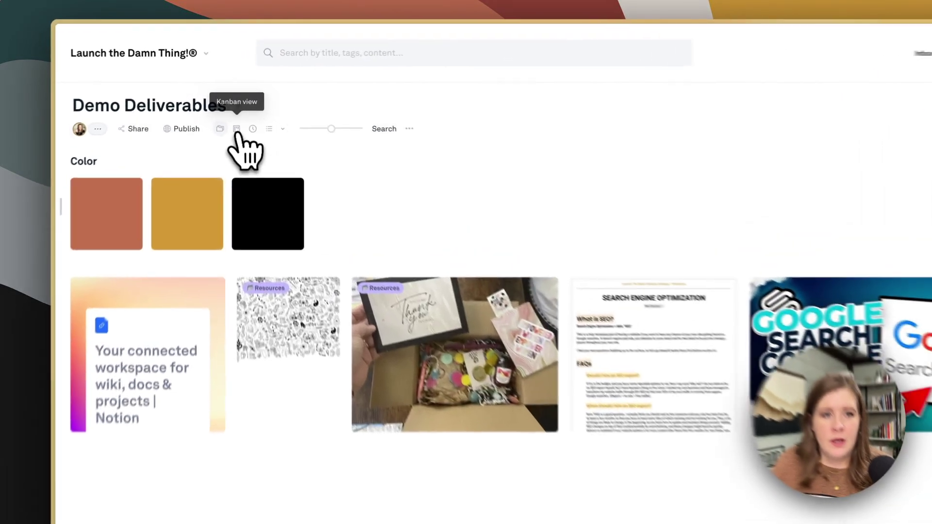
click(235, 113)
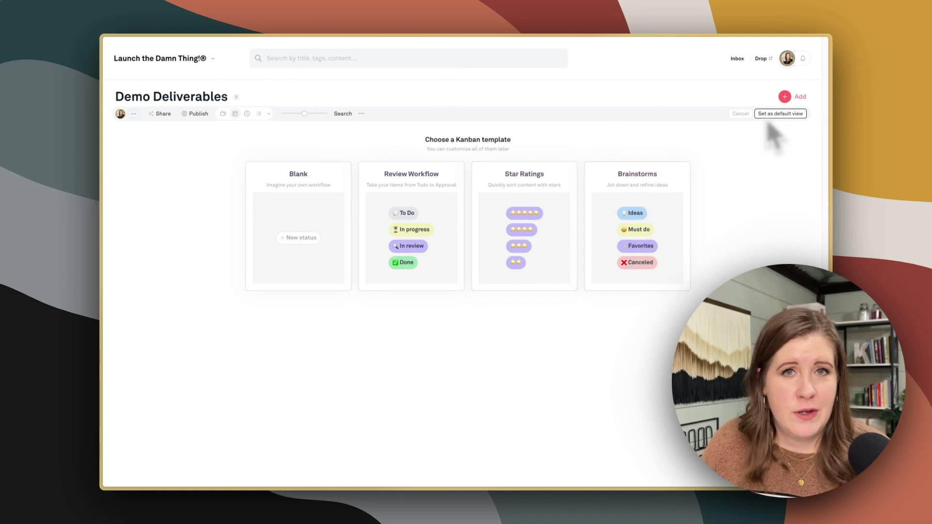
click(247, 113)
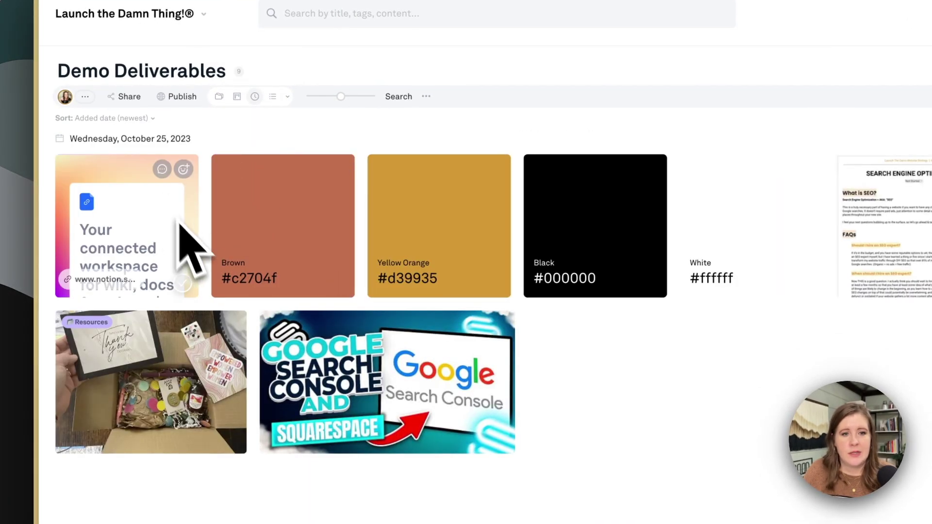
click(273, 96)
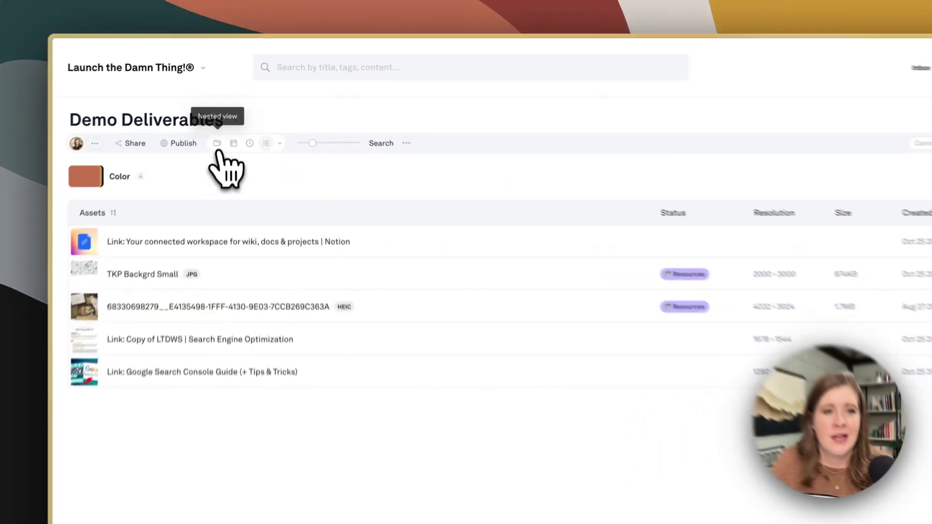
click(223, 113)
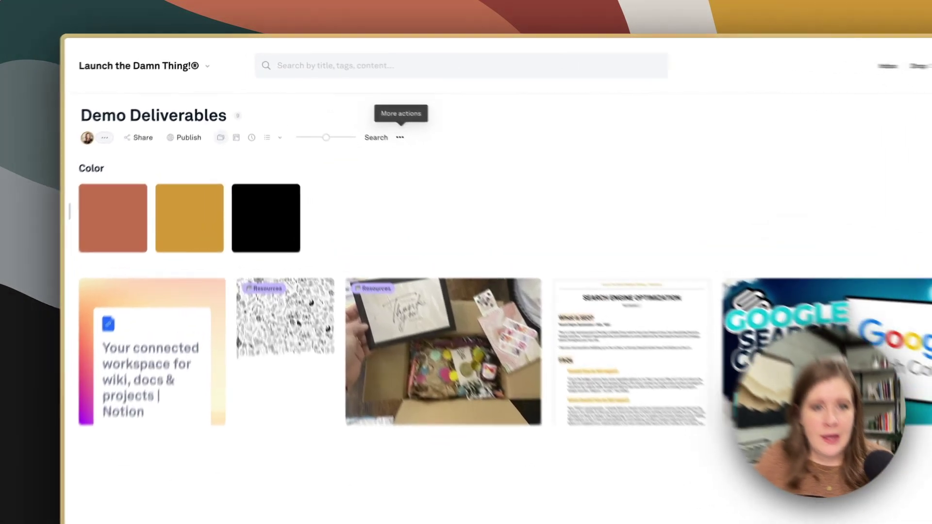
- Add an empty Notes description area to the Demo Deliverables board
click(361, 114)
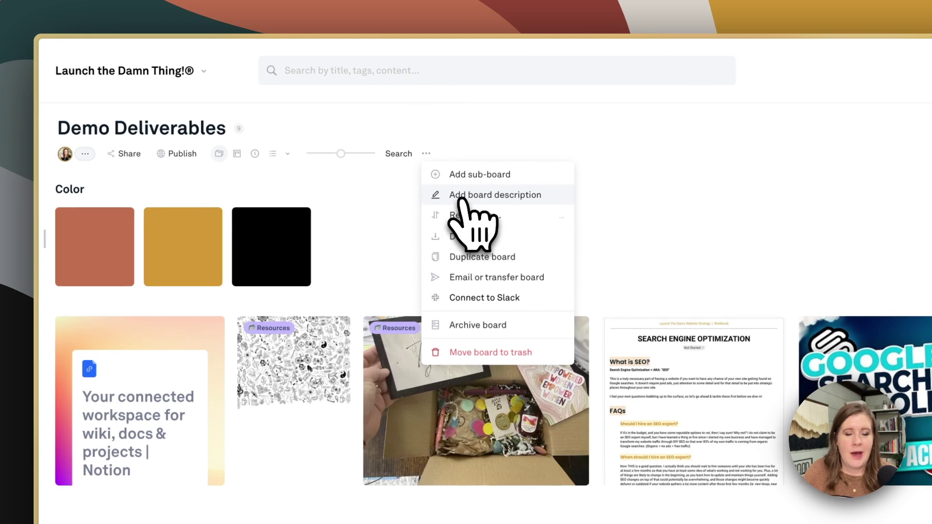
click(495, 194)
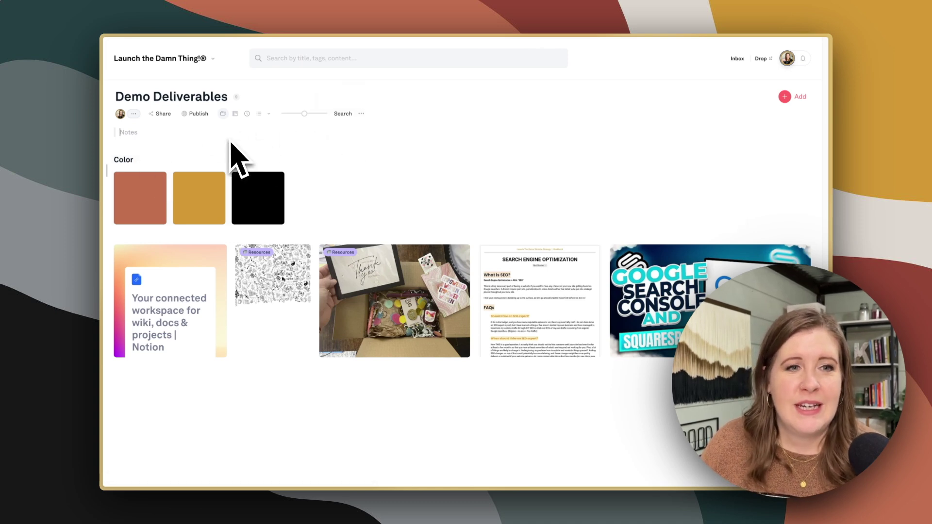
click(216, 135)
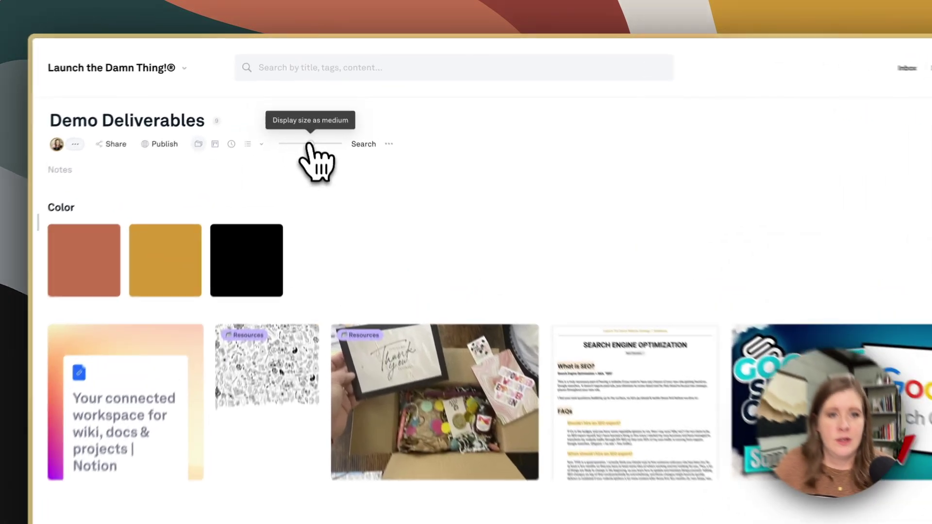
- Resize asset cards back to medium, check board search, and open the publish-to-web templates
drag(303, 114, 326, 114)
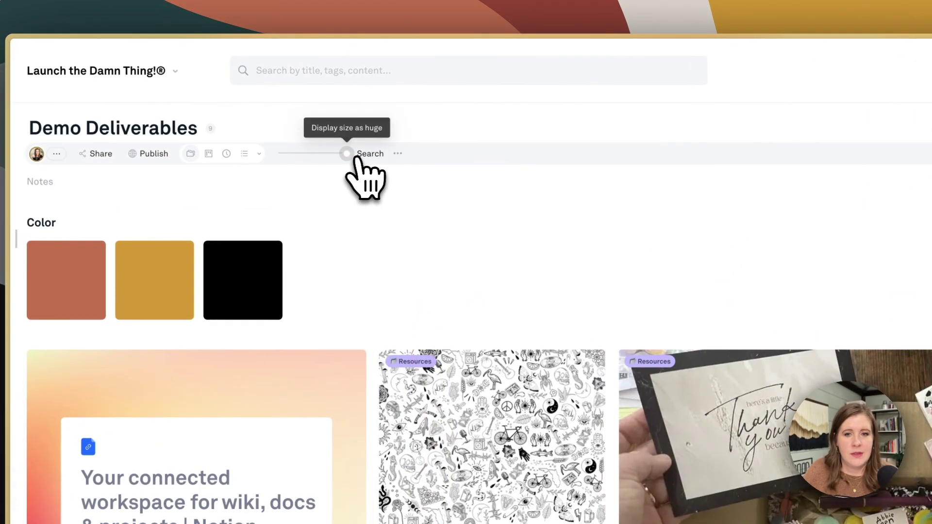
drag(343, 156, 306, 158)
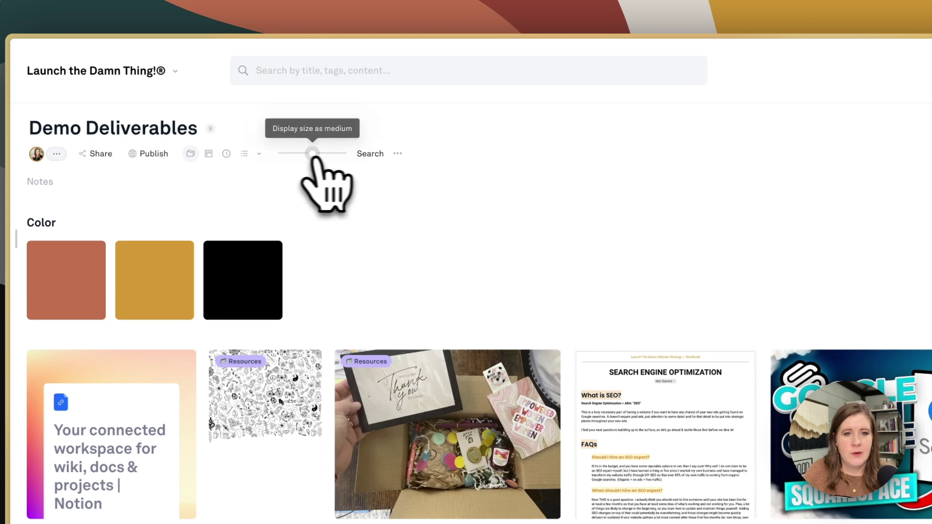
click(370, 154)
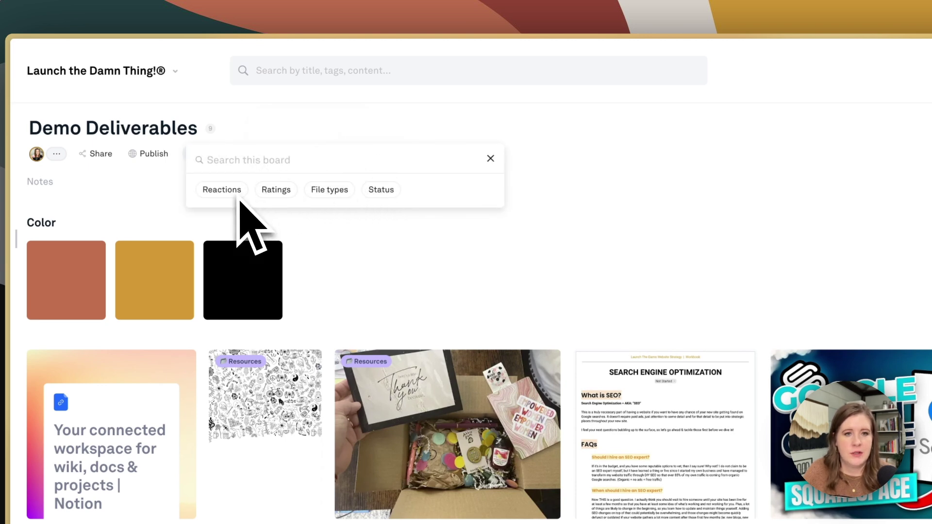
click(491, 159)
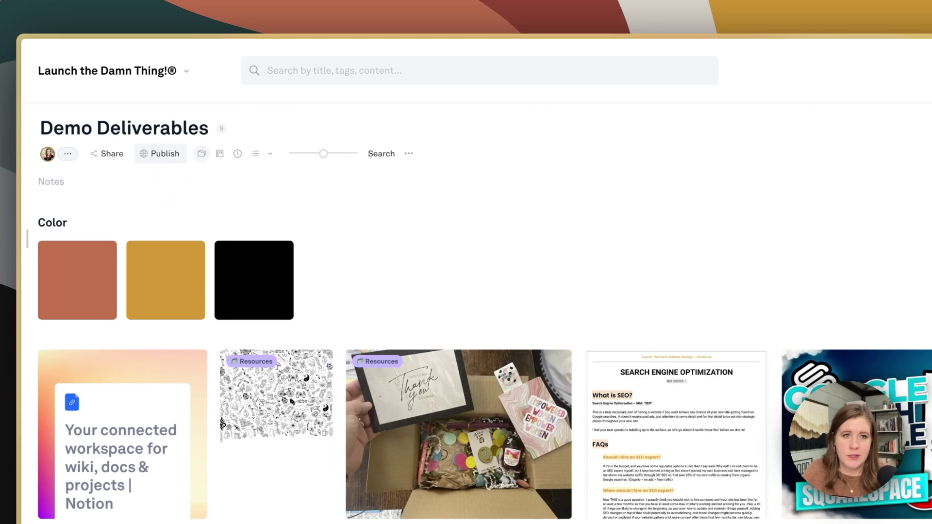
click(160, 155)
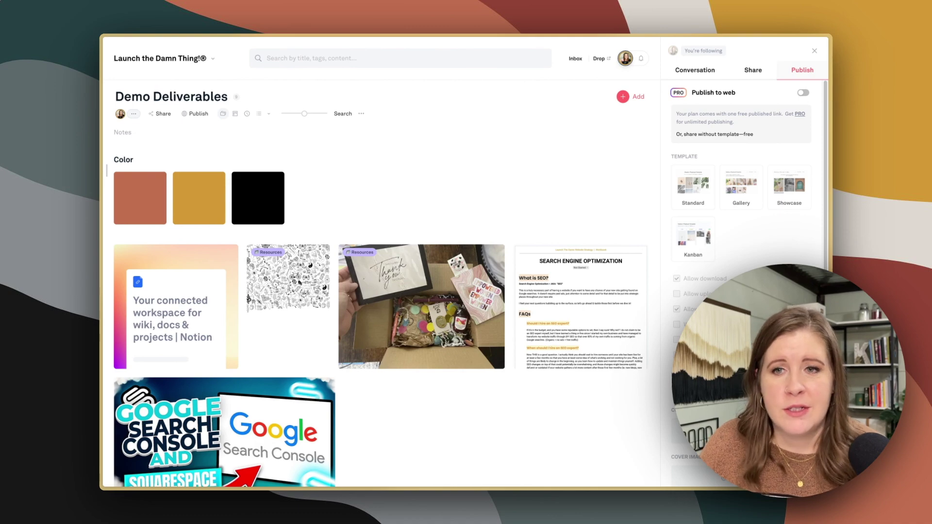
- Review the Share tab's web link, collaborator invites and carousel embed code
click(753, 70)
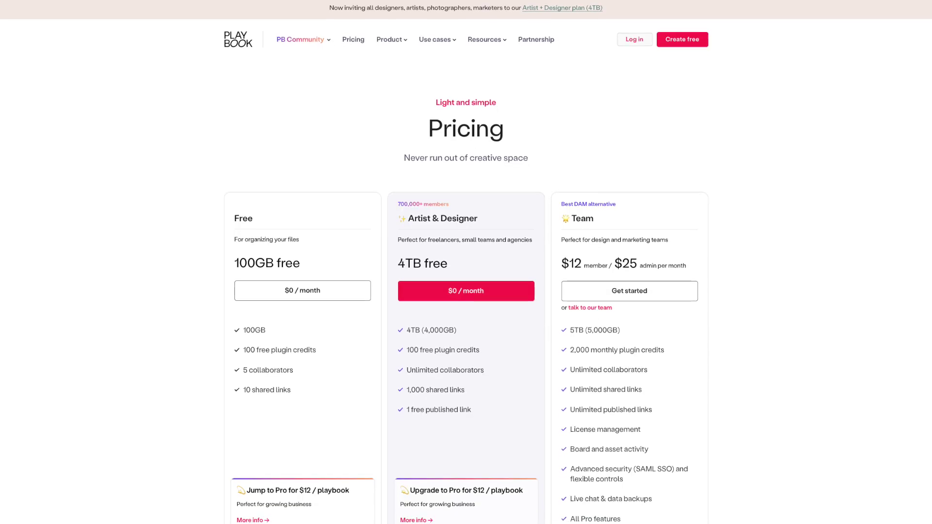
scroll(466, 262, down, 3)
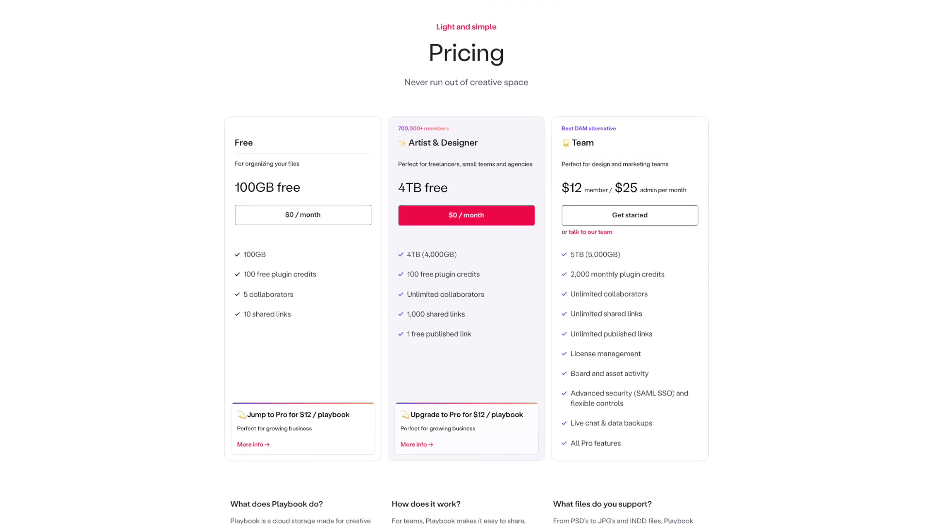
scroll(466, 262, down, 2)
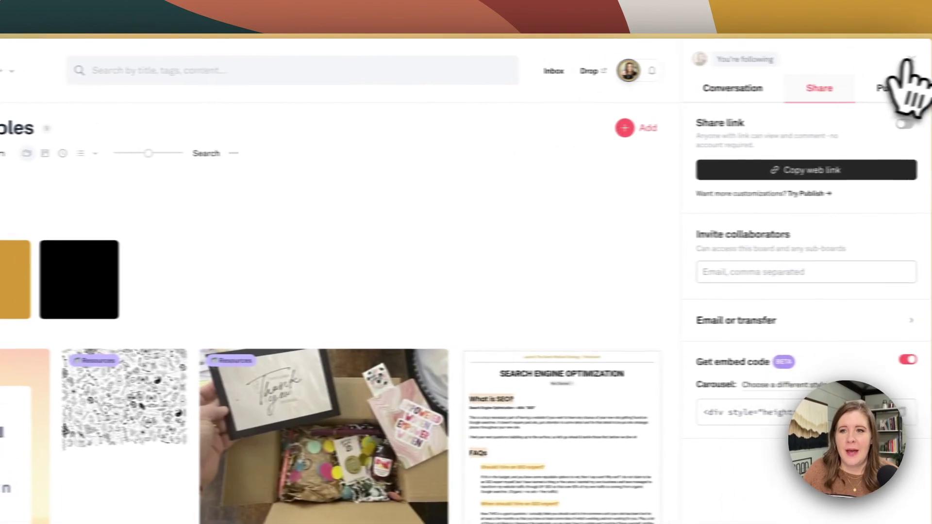
- Enable the board's public Share link, copying its URL, then close the sharing panel
click(898, 65)
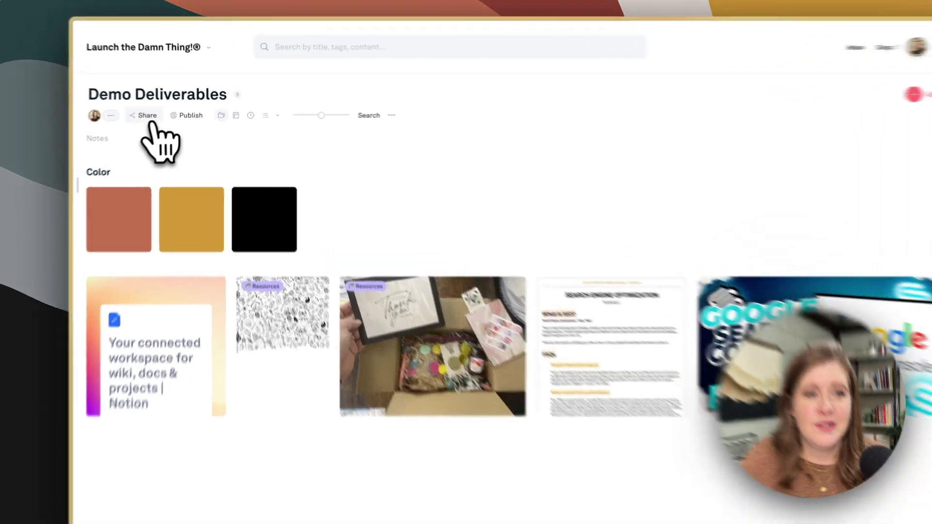
click(160, 114)
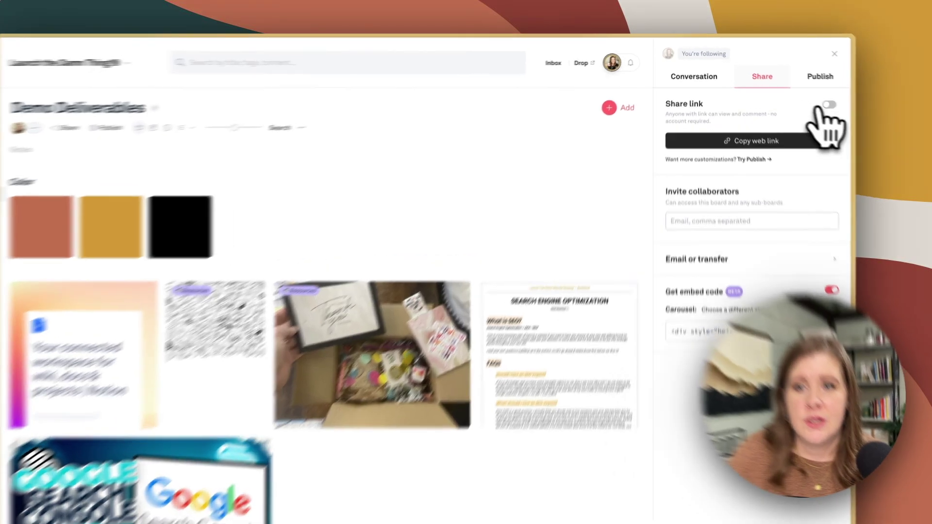
click(809, 93)
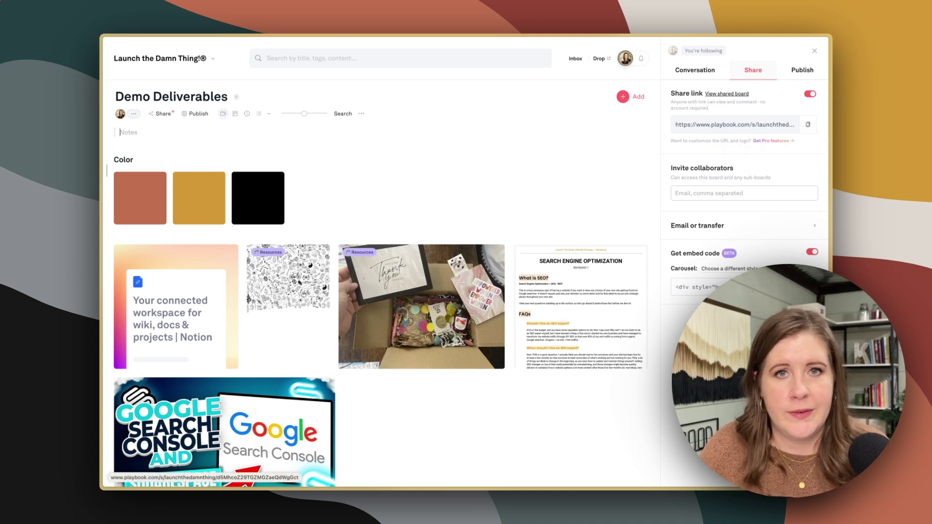
key(Escape)
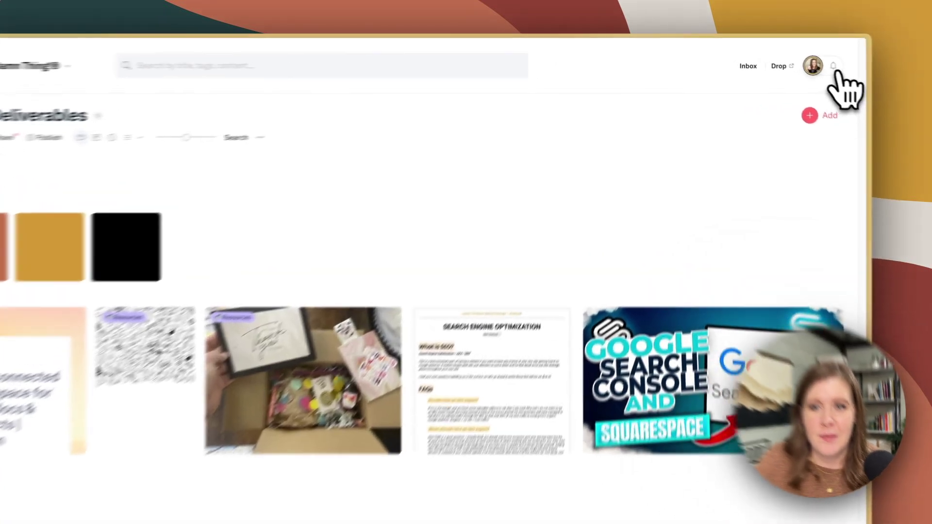
- Check notifications, open the board's Conversation feed, and toggle You're following off and back on
click(802, 58)
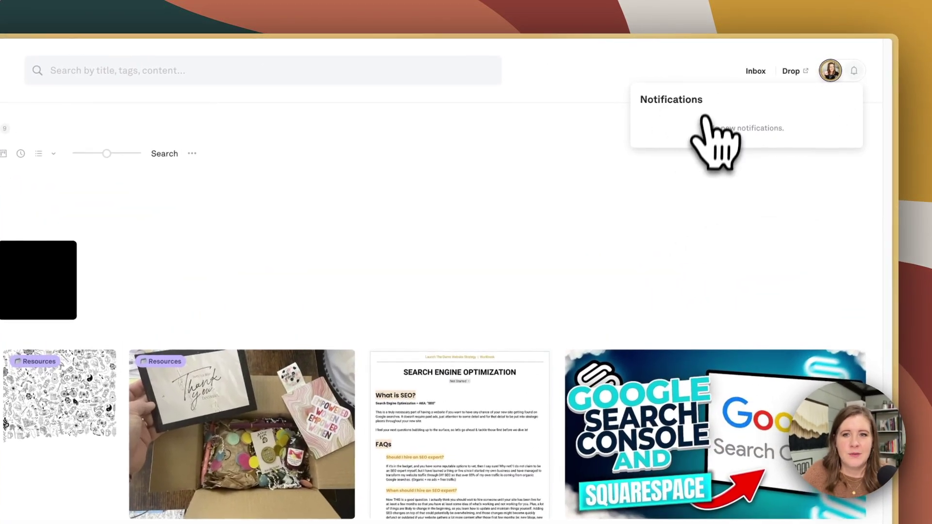
key(super+bracketleft)
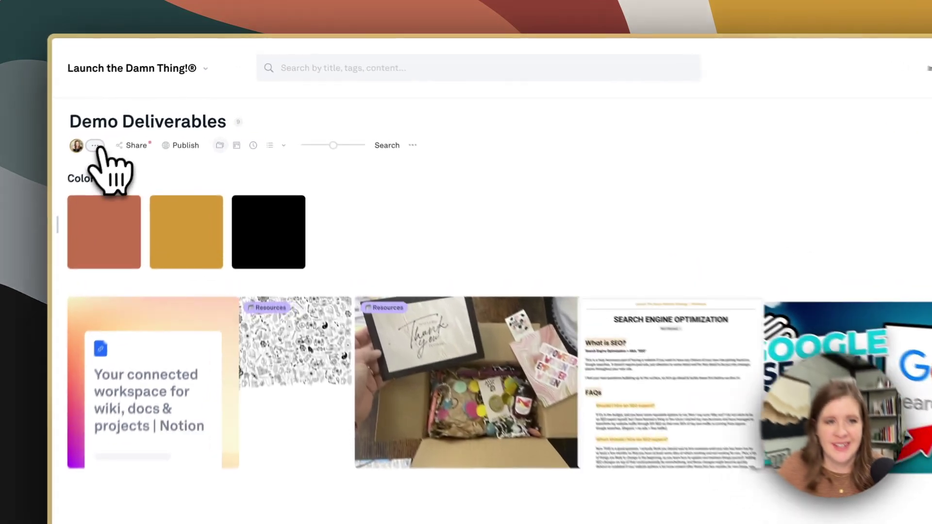
click(141, 116)
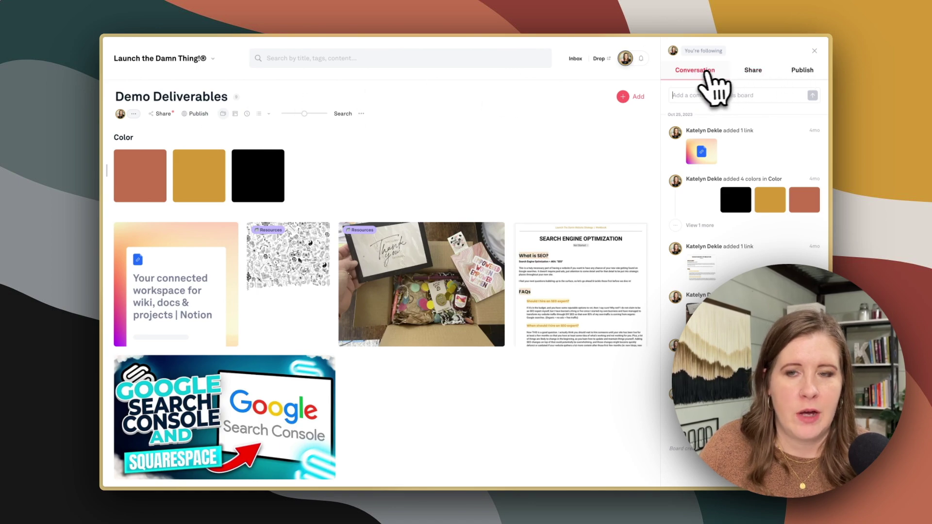
click(699, 92)
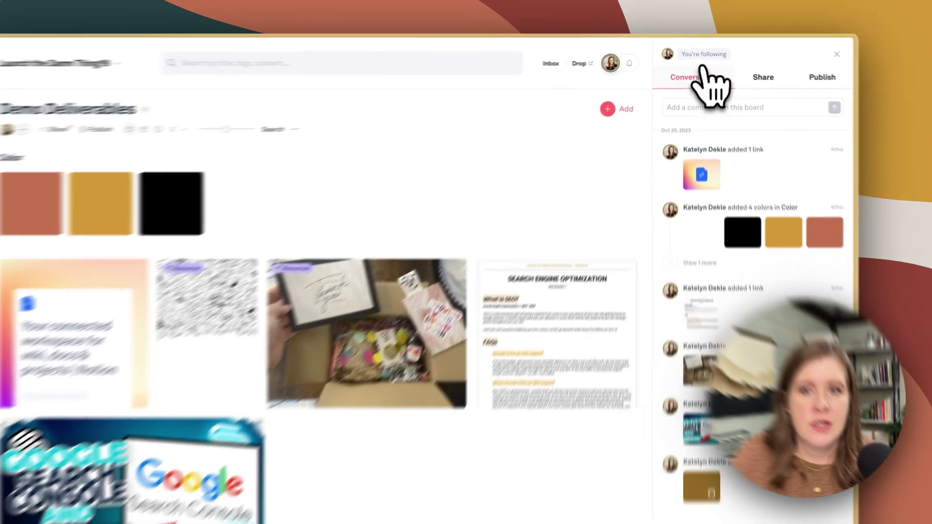
click(704, 50)
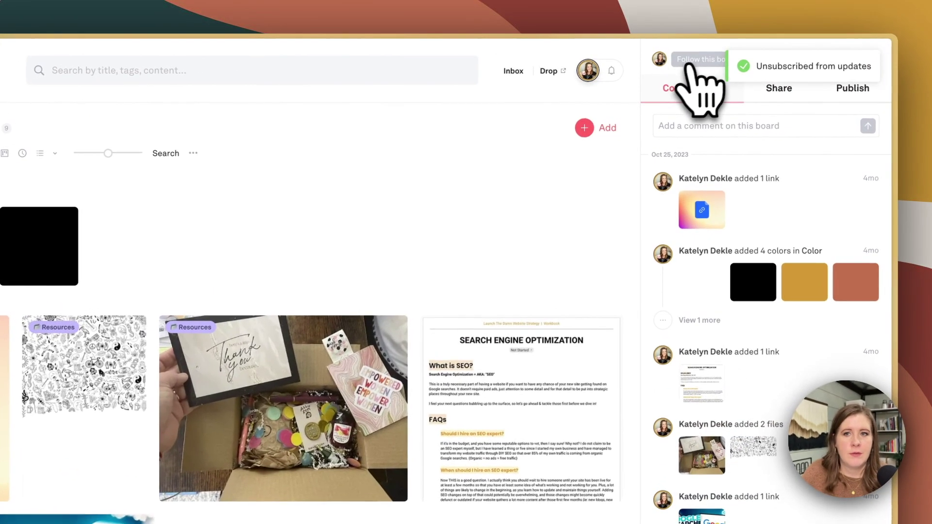
click(704, 60)
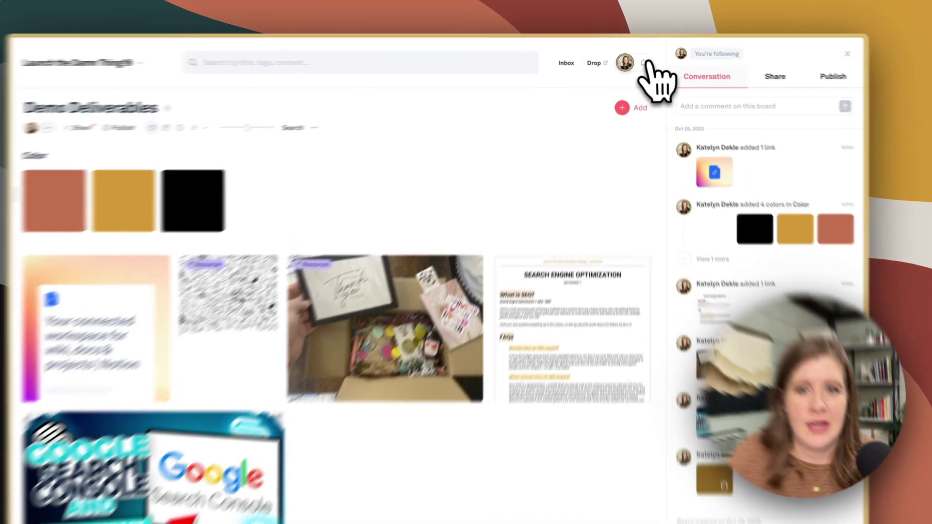
click(641, 59)
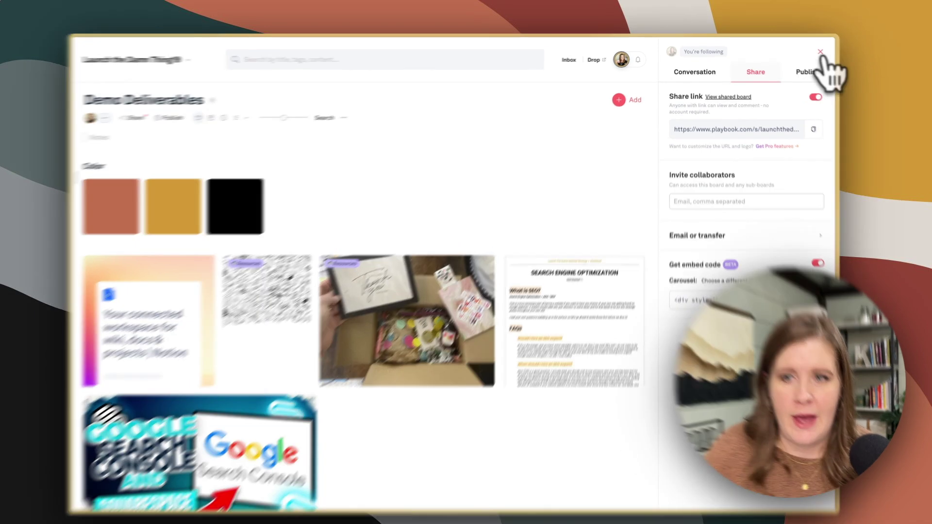
click(820, 52)
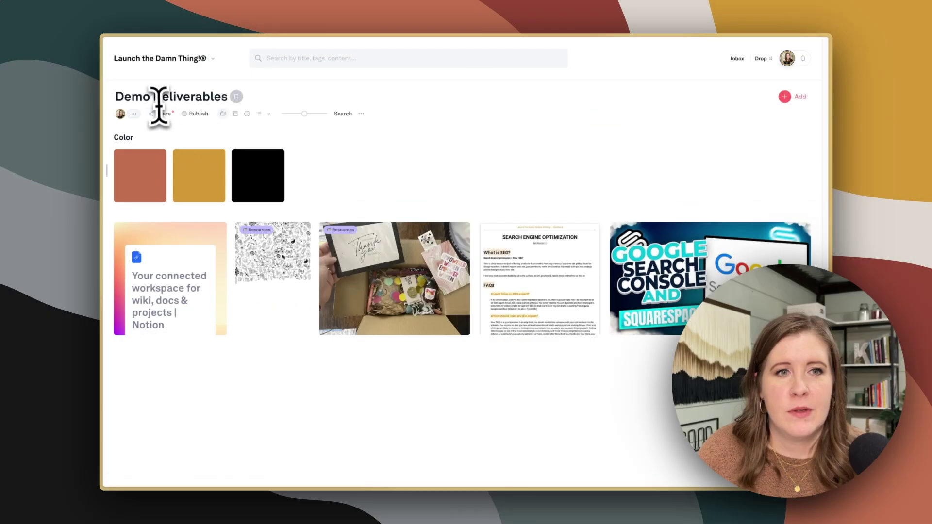
click(129, 99)
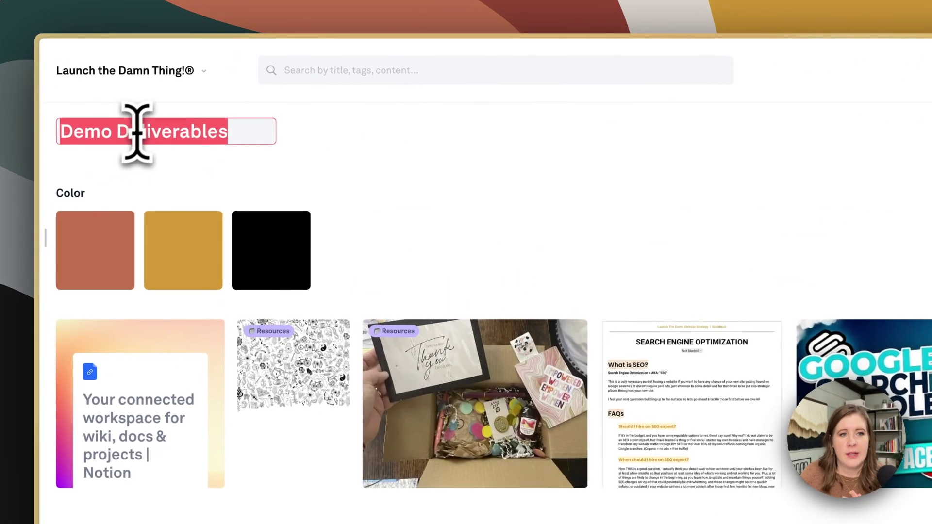
click(187, 167)
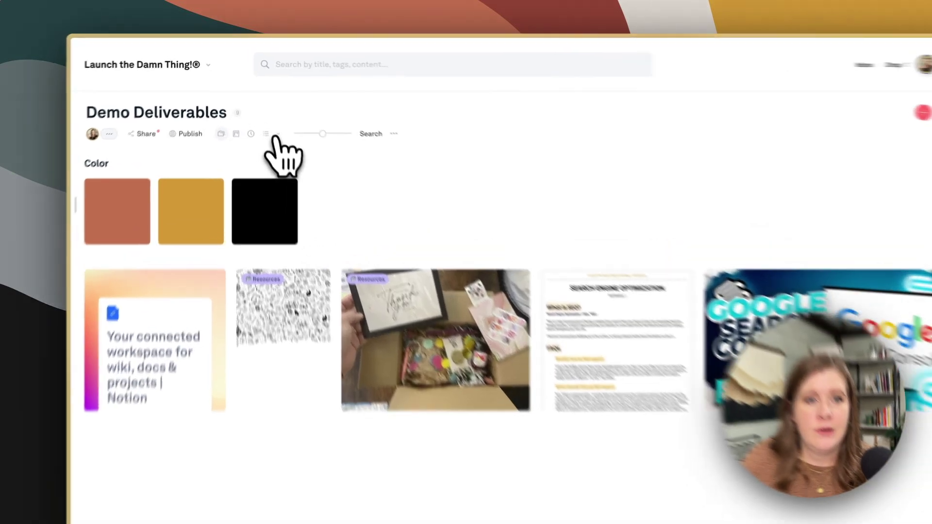
click(268, 115)
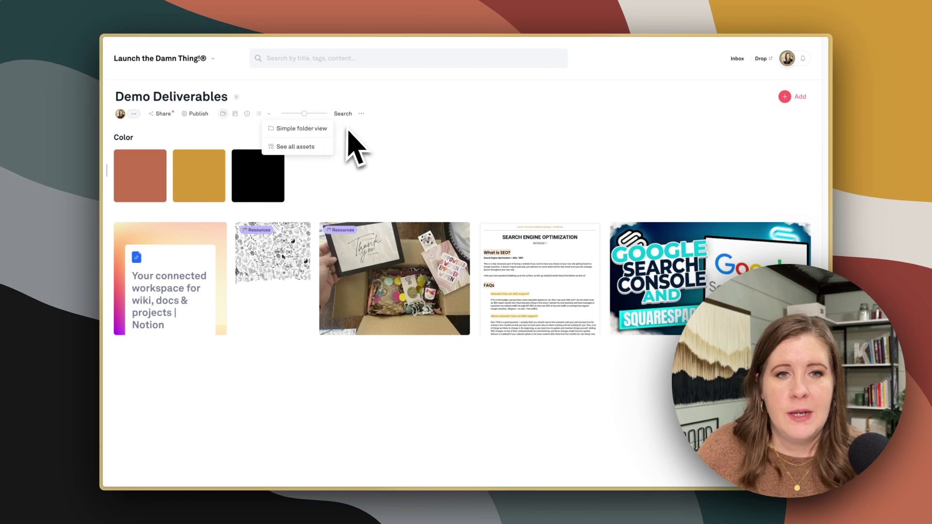
click(361, 114)
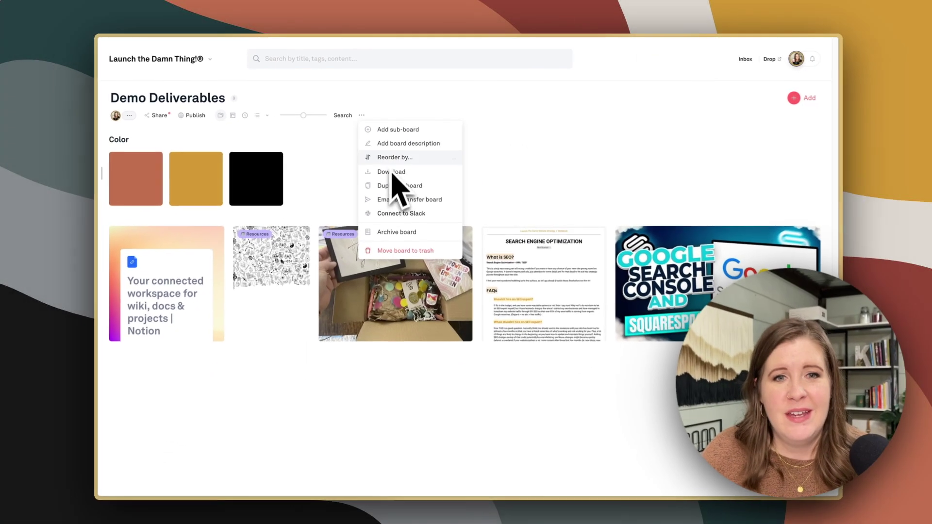
mouse_move(413, 222)
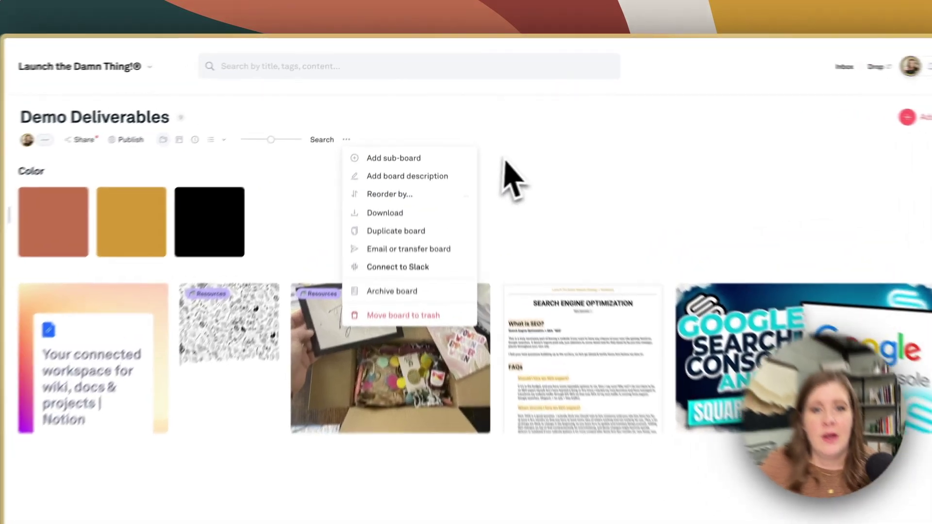
click(485, 129)
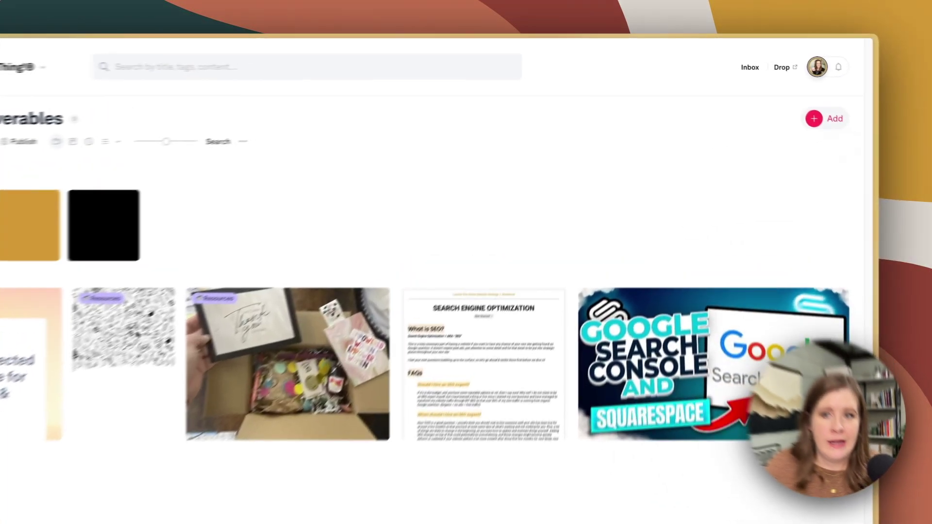
- Browse the Add menu and the Color sub-board, then return to Demo Deliverables
click(799, 100)
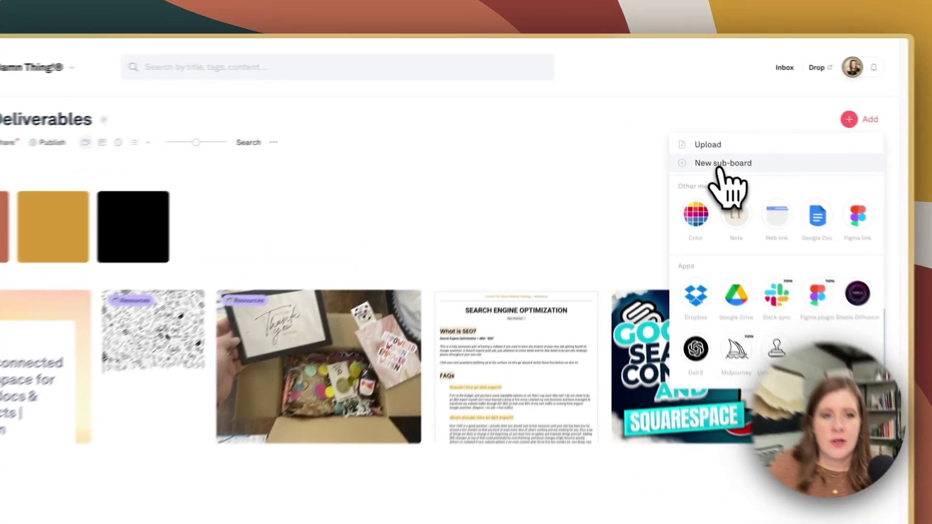
click(699, 129)
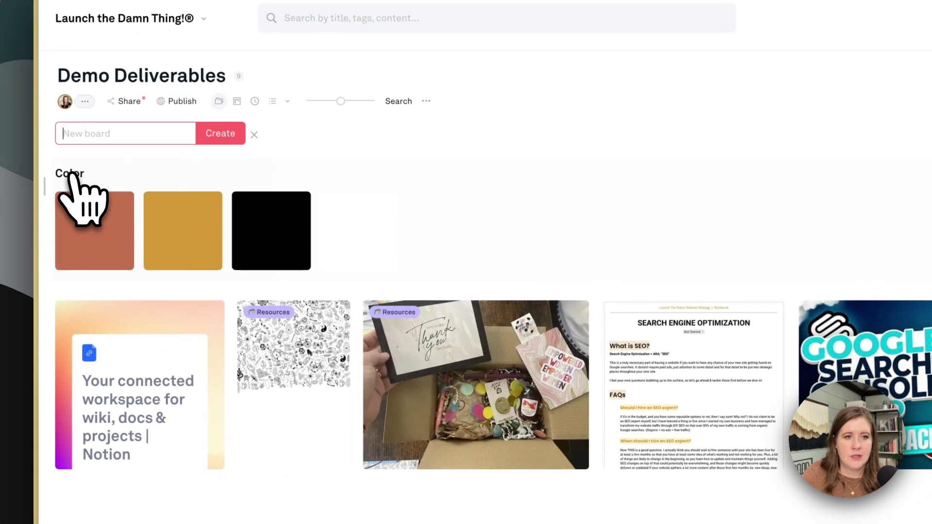
click(104, 176)
key(super+bracketleft)
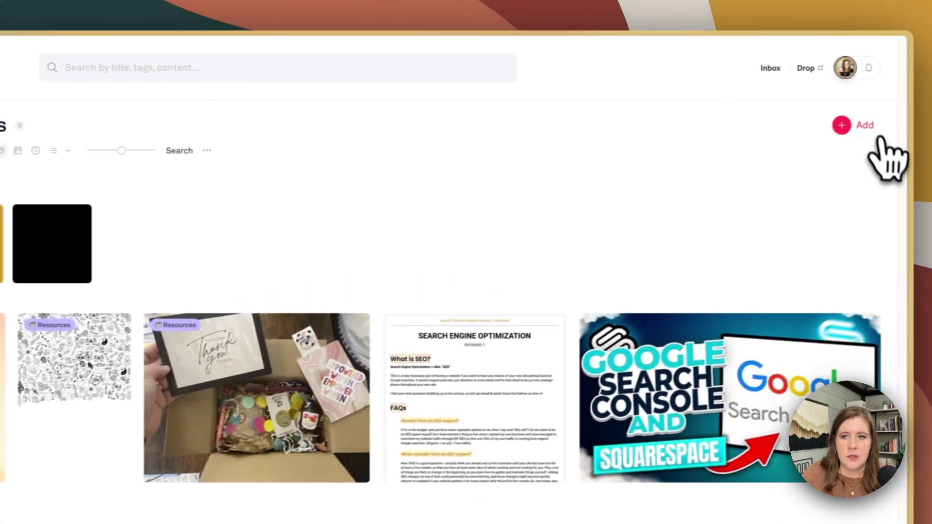
- Create and save a new lime-green #80D627 colour swatch on the board
click(842, 124)
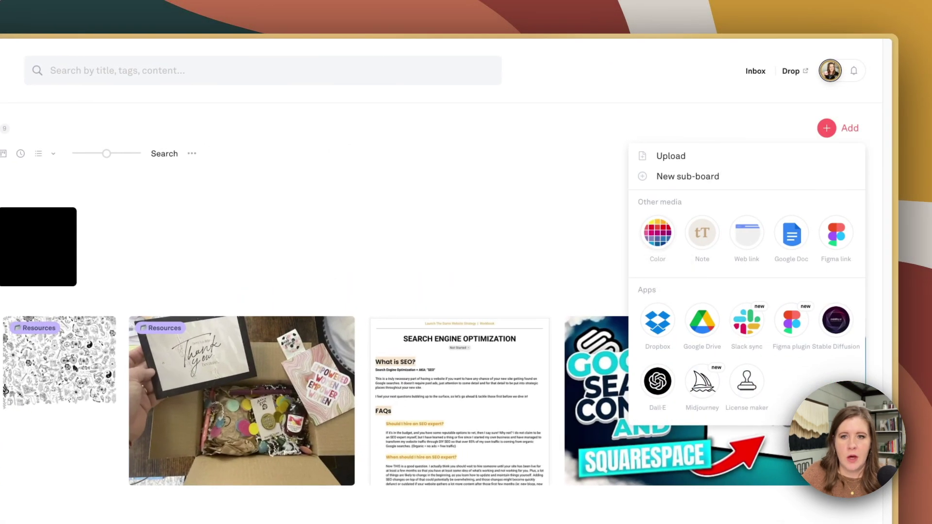
click(658, 235)
click(260, 249)
drag(370, 234, 360, 234)
drag(440, 146, 460, 115)
click(575, 231)
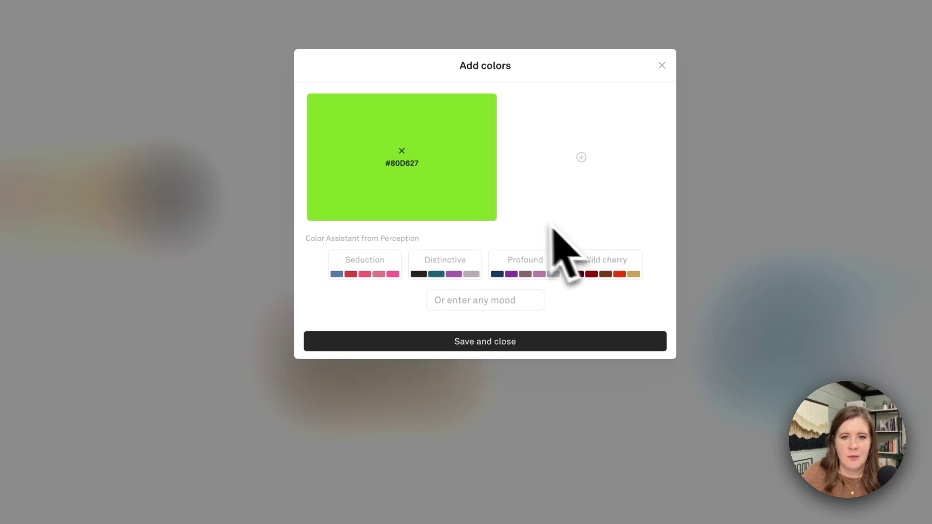
click(486, 341)
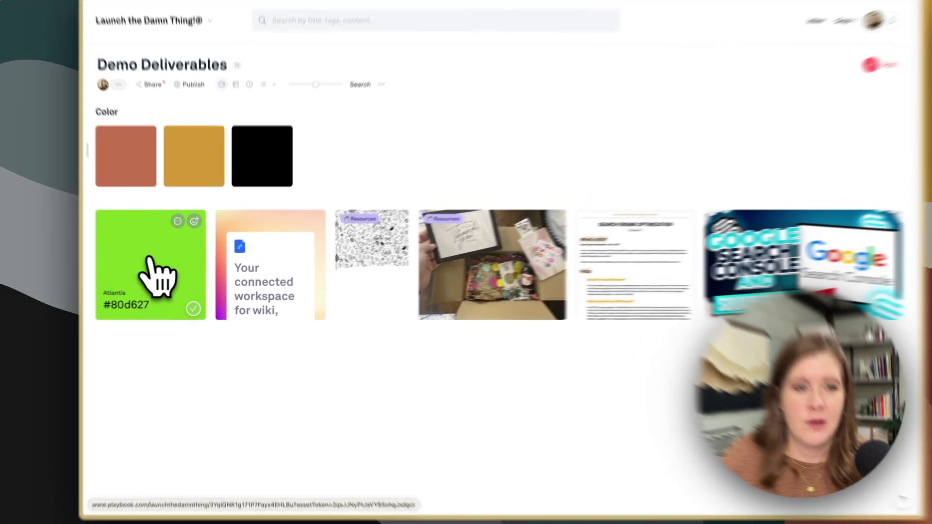
- Rename the #80d627 swatch from Atlantis to 'Vomit Green' and copy it into Color
click(158, 267)
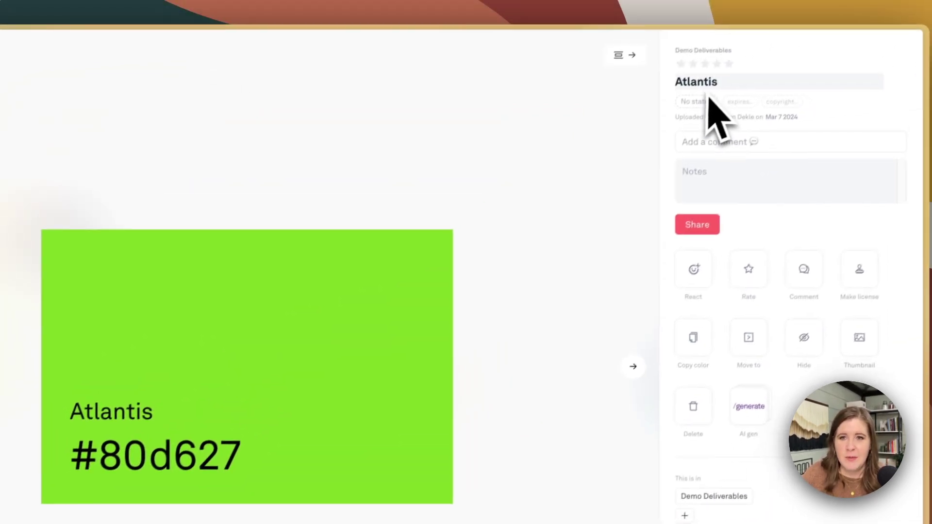
click(709, 83)
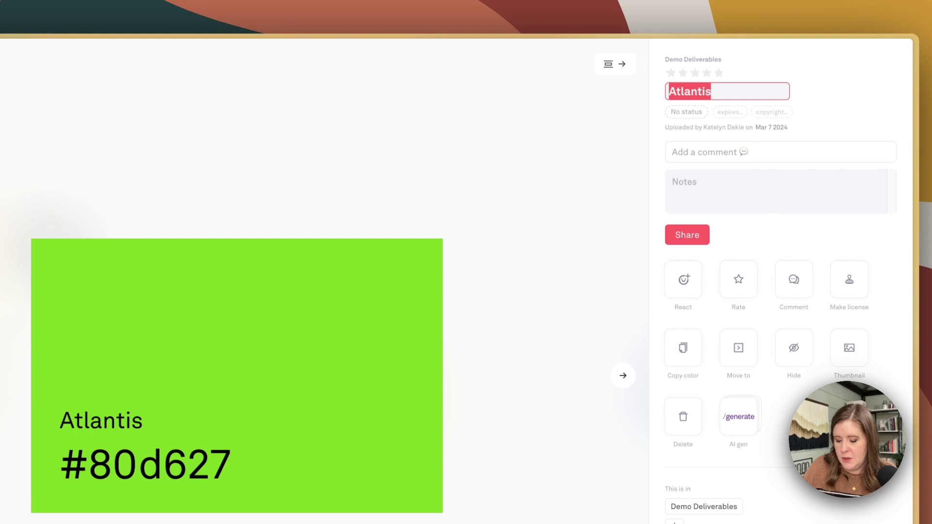
text(Vomit Green)
key(Return)
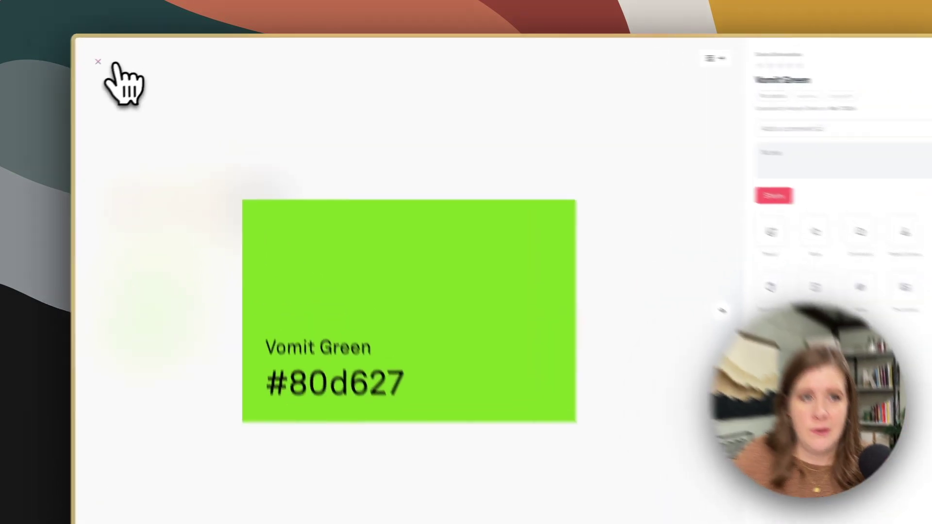
click(121, 57)
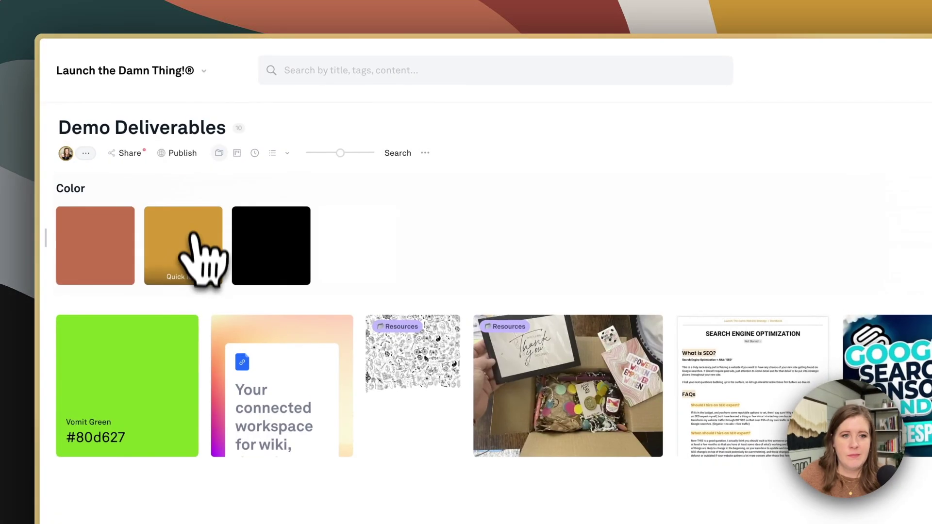
drag(160, 291, 679, 165)
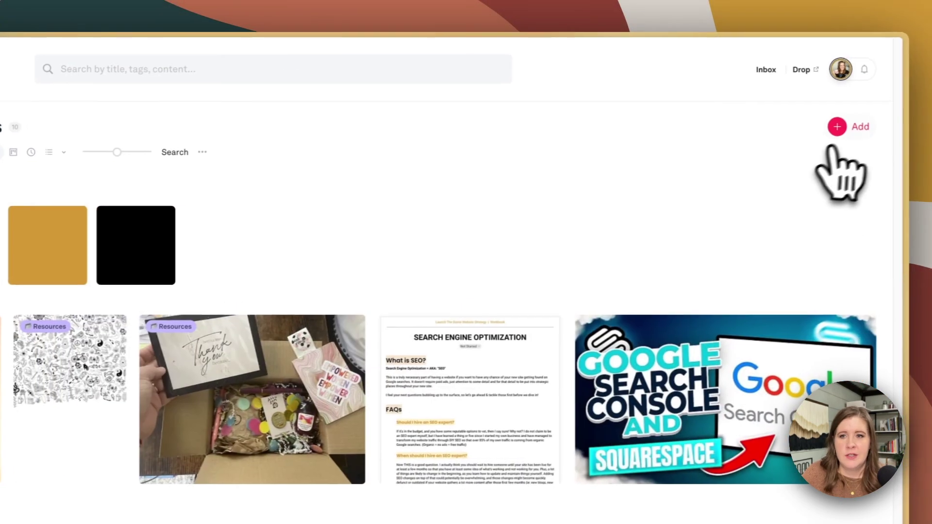
click(847, 127)
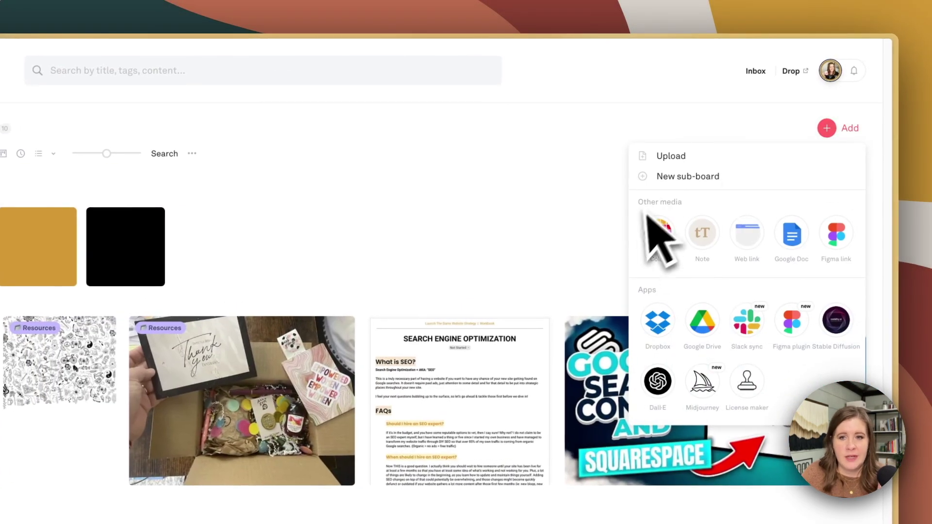
click(711, 235)
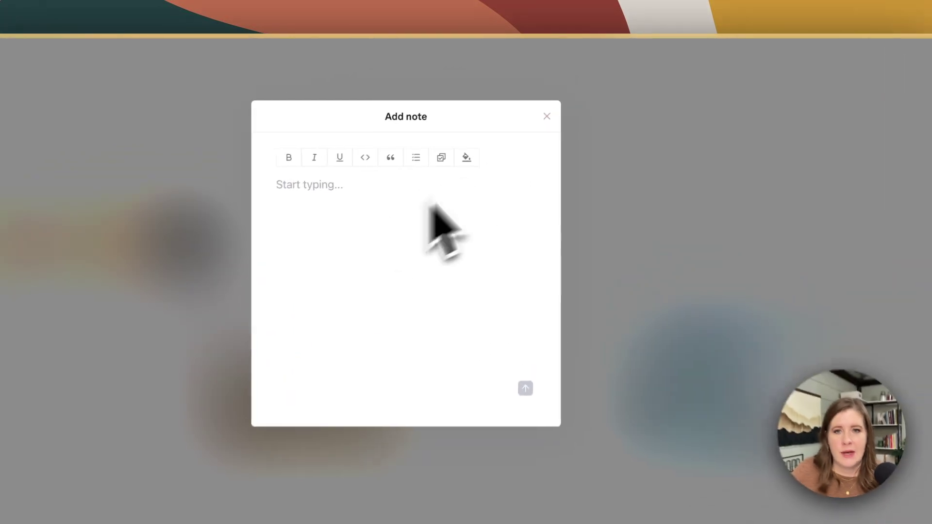
click(545, 120)
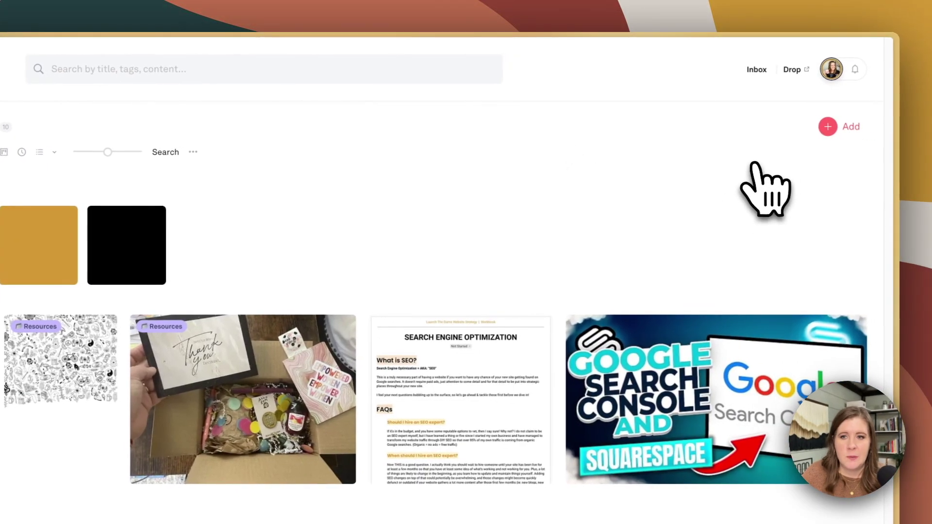
- Dismiss the web-link form and open the Notion link card's detail view
click(827, 127)
click(753, 235)
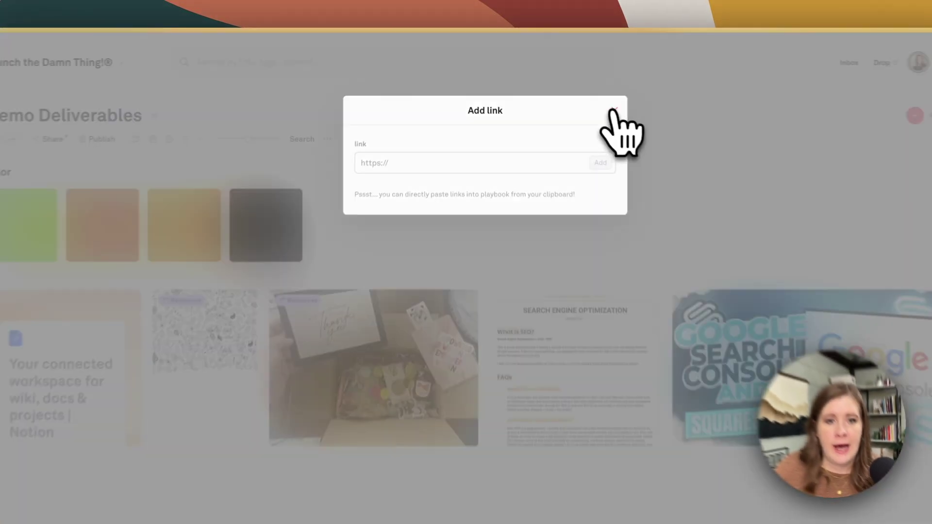
click(562, 90)
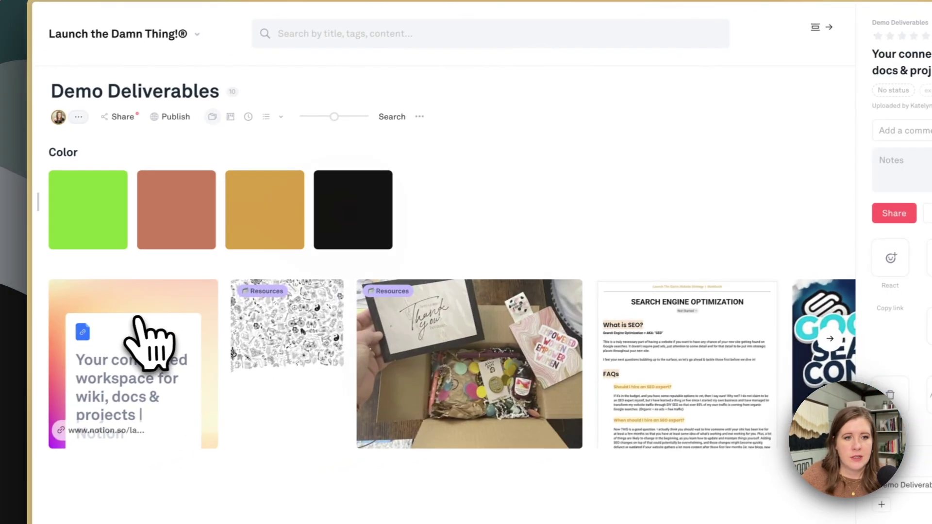
click(138, 321)
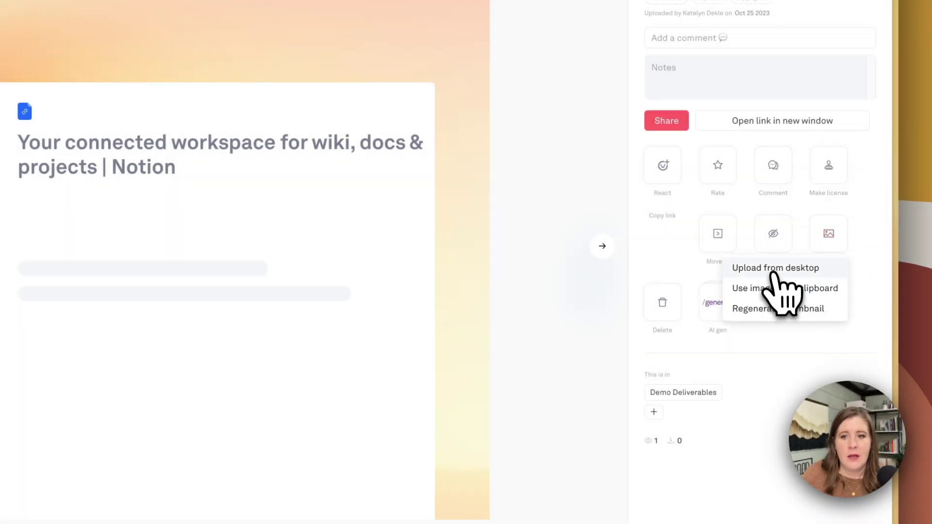
- Set the Notion card's thumbnail to the 5.48.51 PM screenshot from the Desktop
click(773, 273)
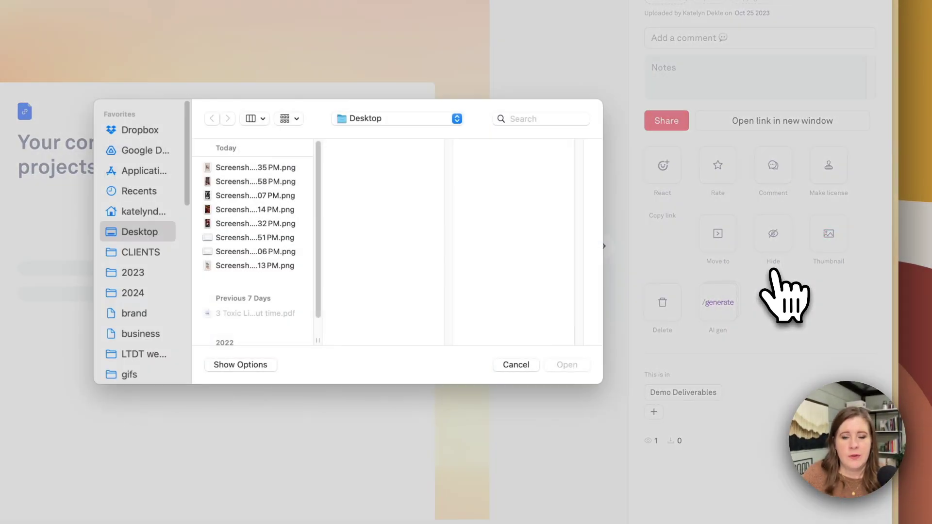
click(321, 279)
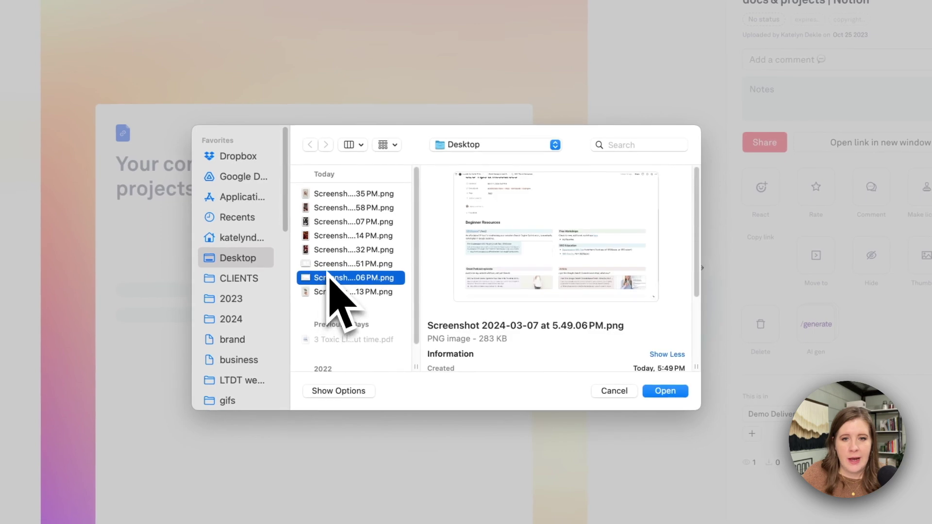
click(327, 263)
click(660, 392)
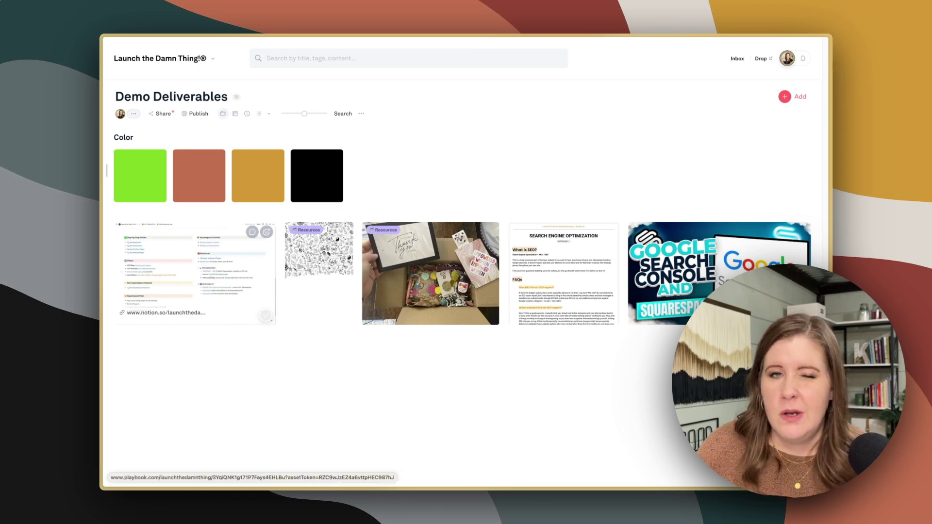
click(190, 282)
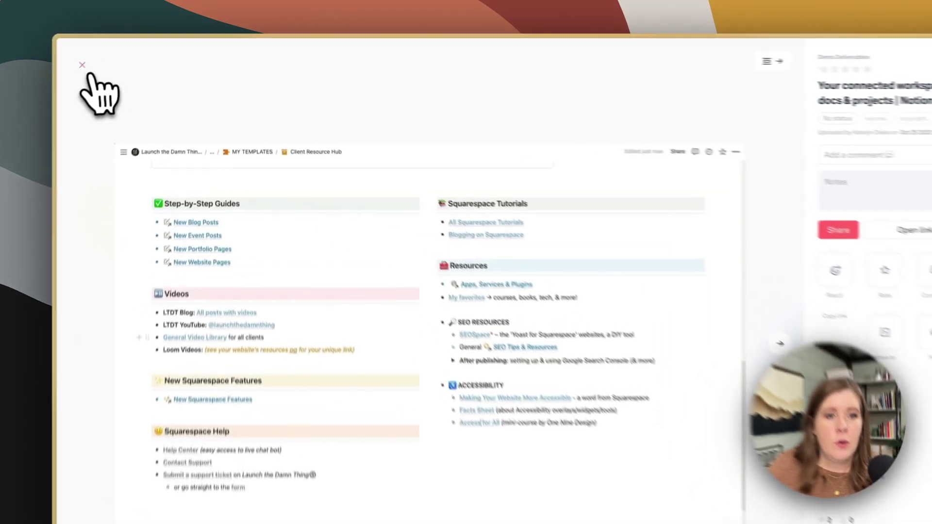
click(121, 56)
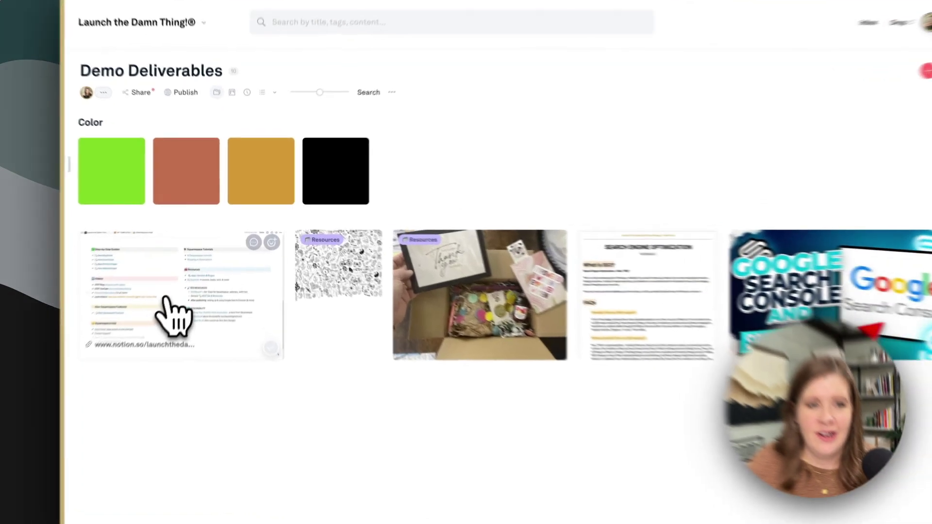
click(186, 291)
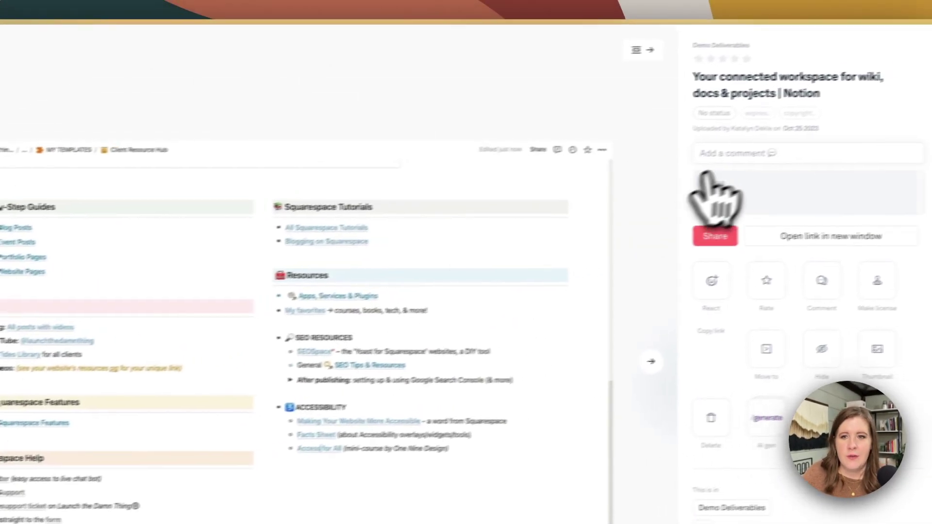
click(718, 92)
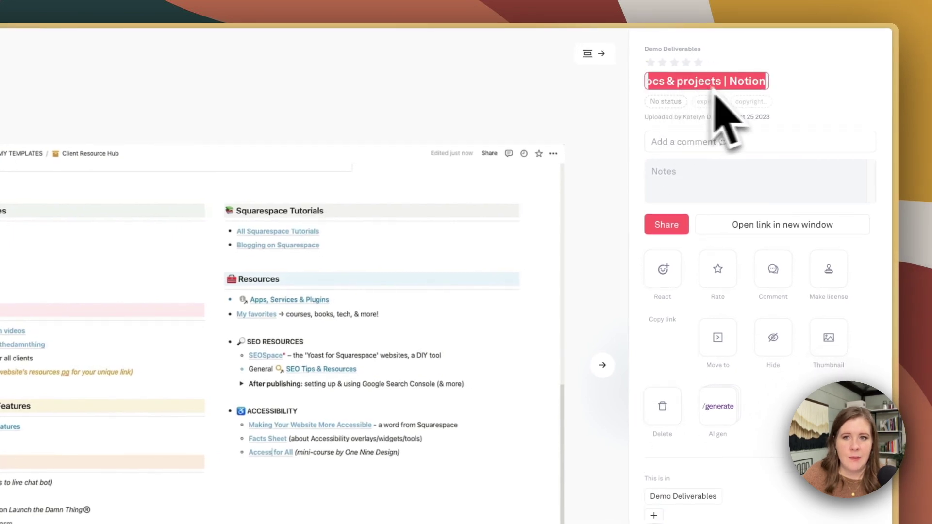
key(Return)
click(666, 117)
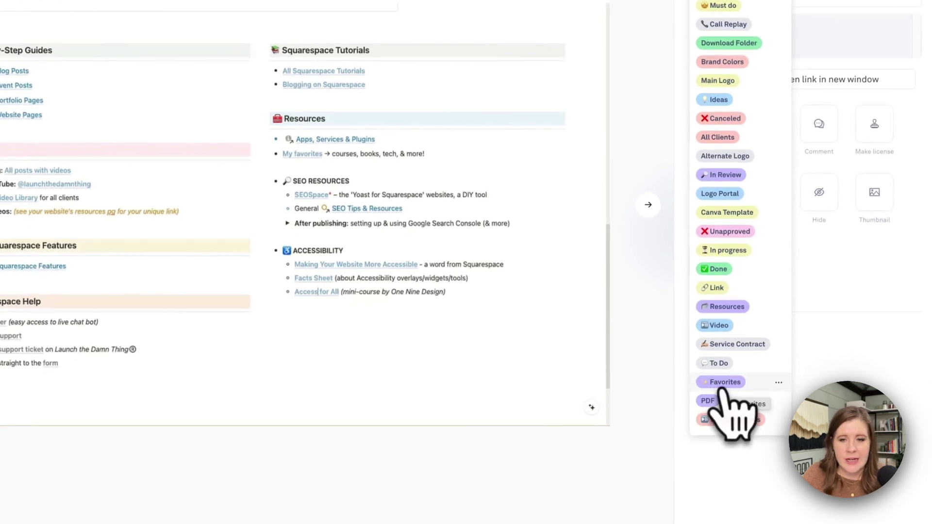
mouse_move(712, 212)
mouse_down()
mouse_move(715, 221)
mouse_move(717, 212)
mouse_up()
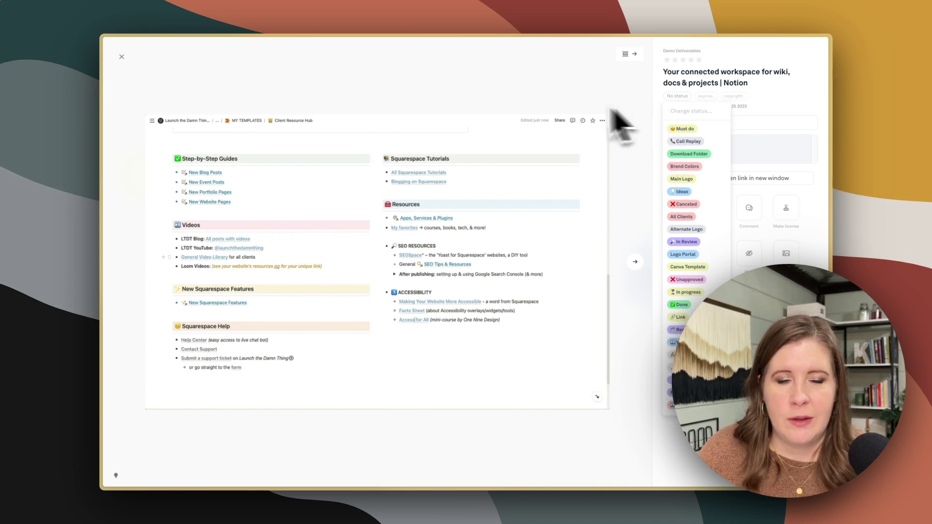
key(Escape)
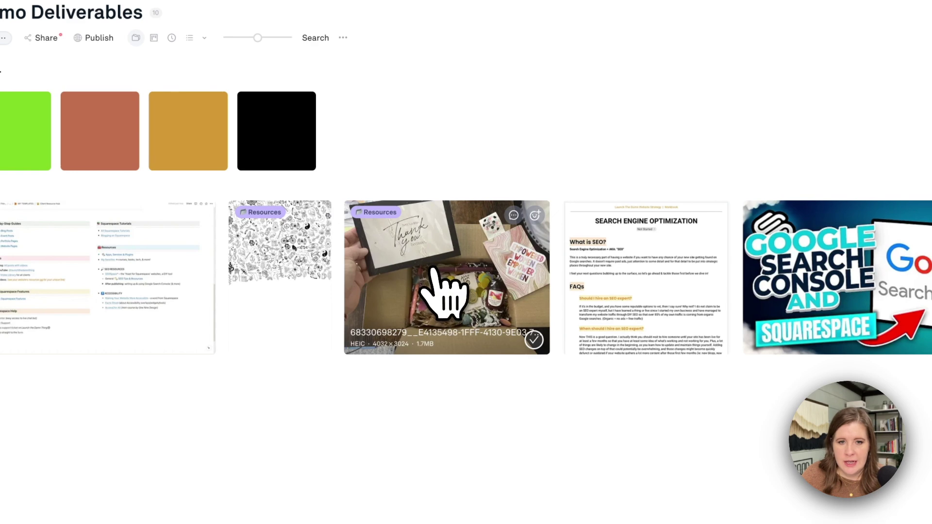
- Preview the SEO workbook and give it a heart reaction
click(571, 282)
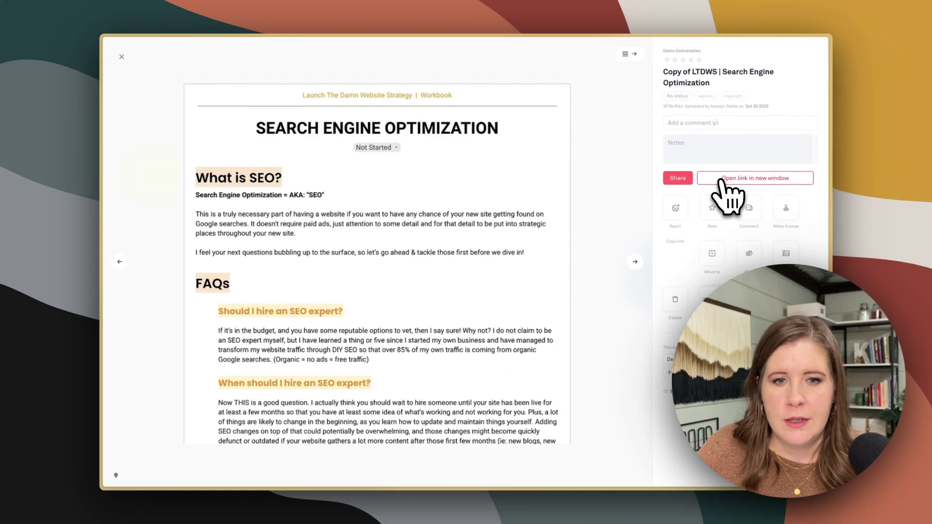
click(708, 245)
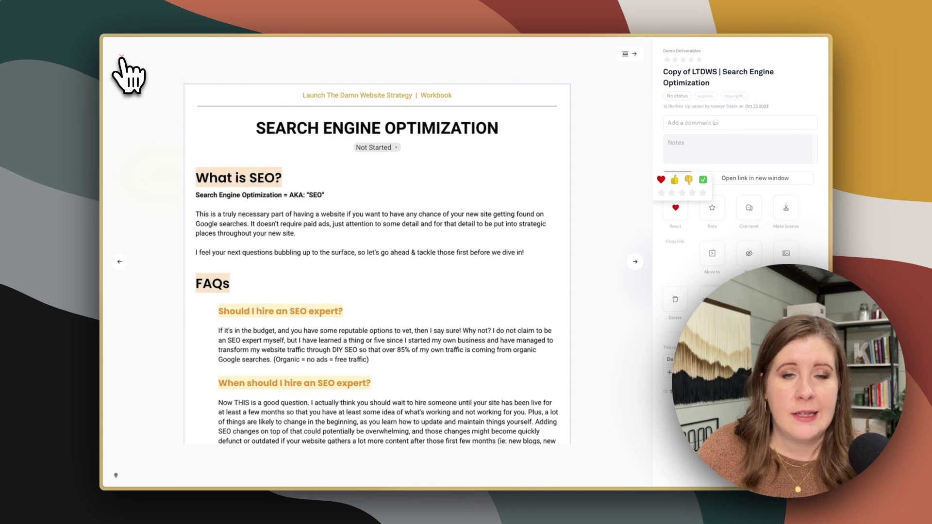
key(Escape)
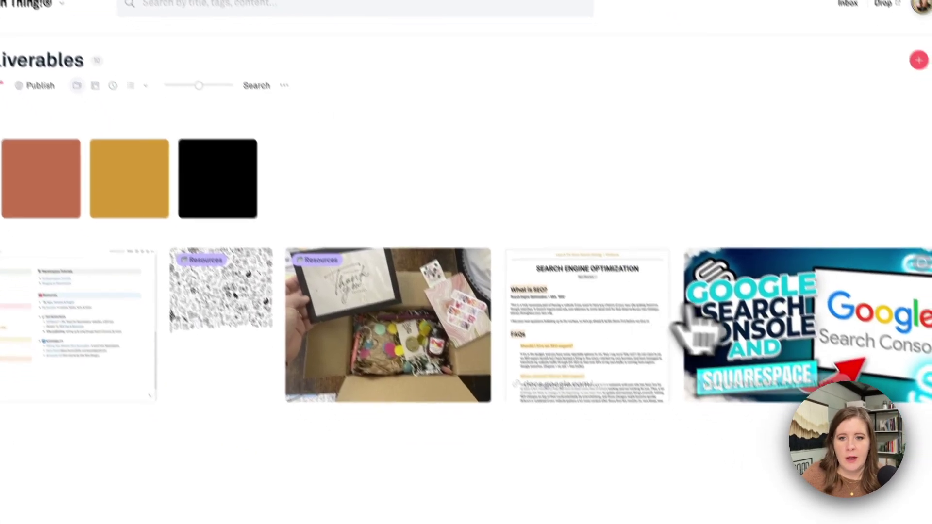
- Play and pause the Google Search Console Guide video, then close its preview
click(729, 313)
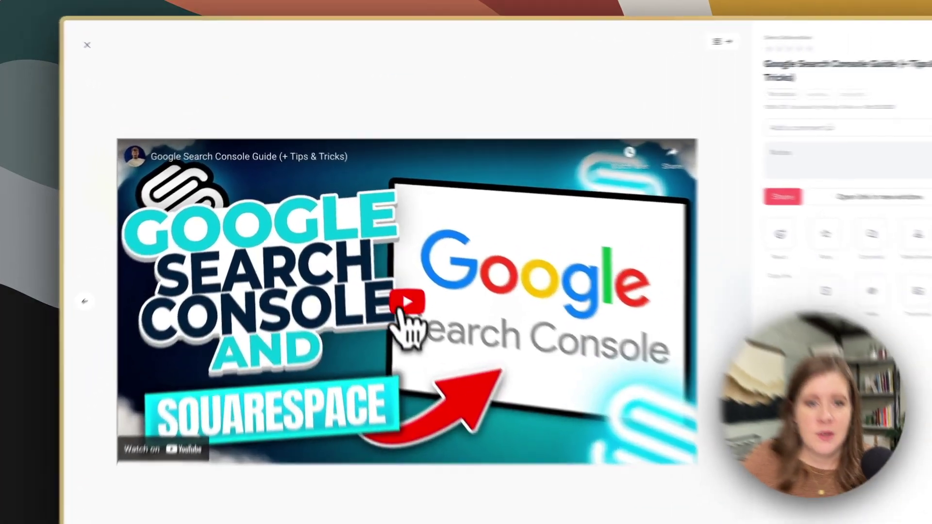
click(363, 294)
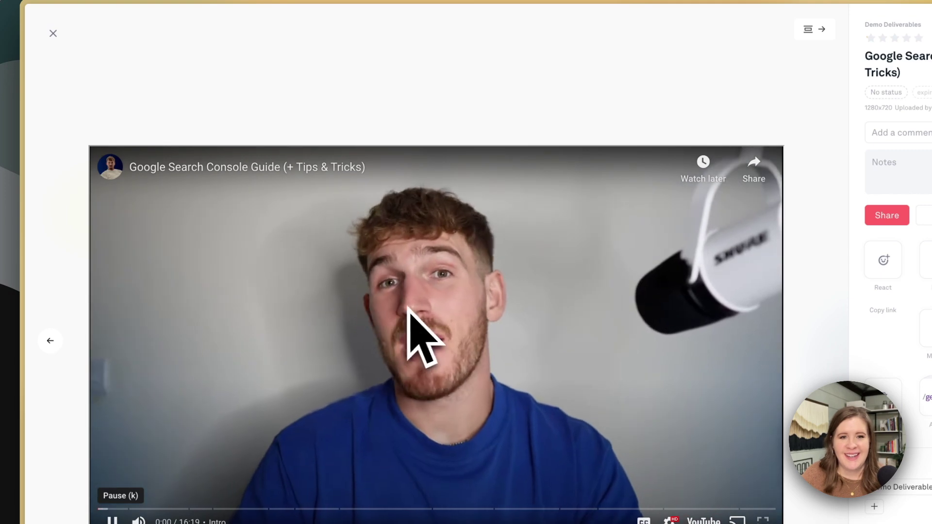
click(414, 307)
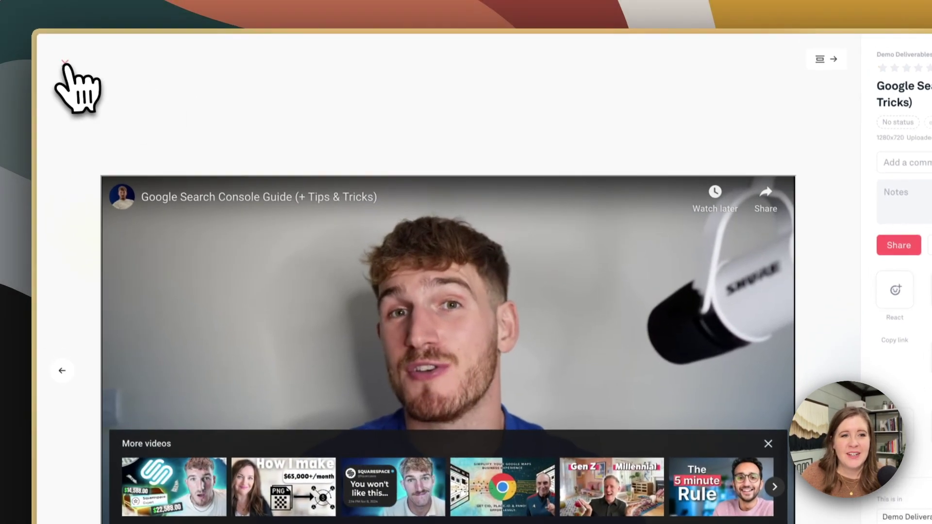
click(53, 33)
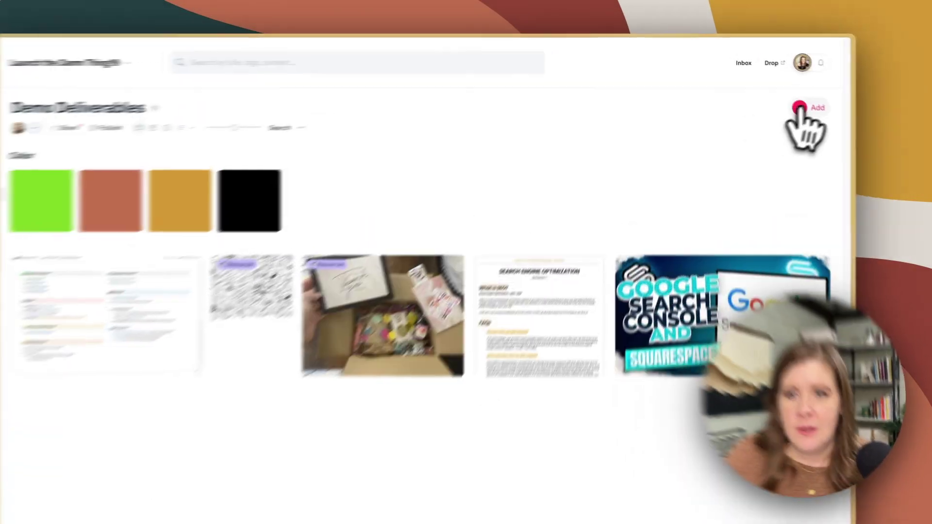
- Upload the Client Portal Experience Bundle mp4 from Downloads to the board
click(785, 96)
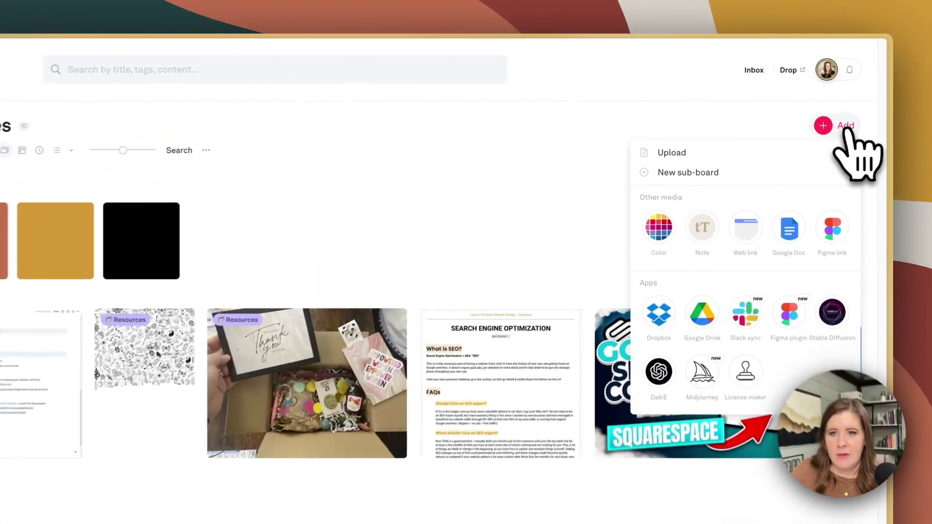
click(681, 160)
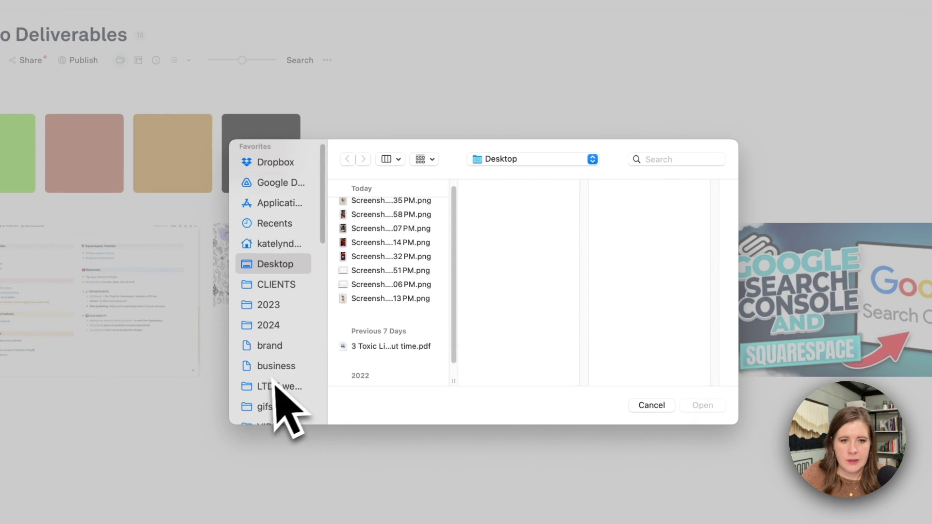
scroll(281, 394, down, 2)
click(281, 406)
click(391, 365)
click(655, 390)
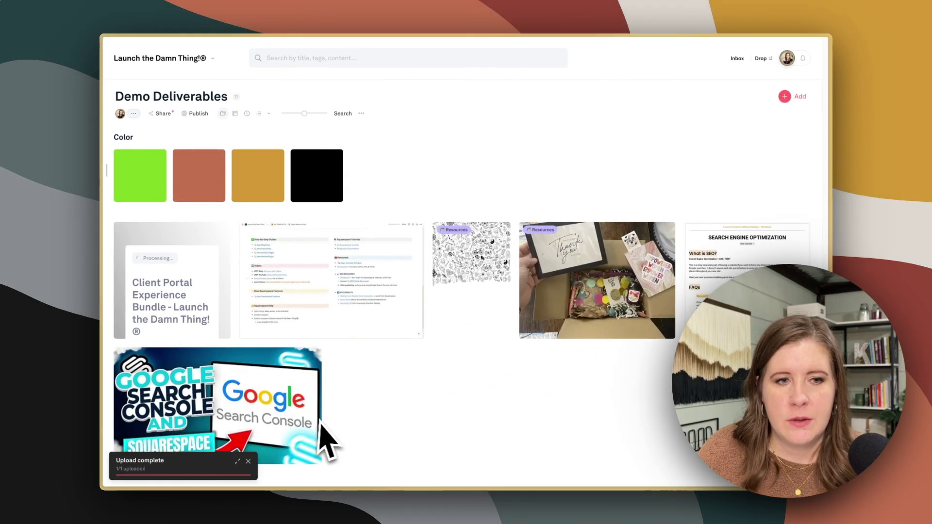
- Play the Client Portal video at 1.2x, try picture-in-picture and fullscreen, then close it
click(174, 296)
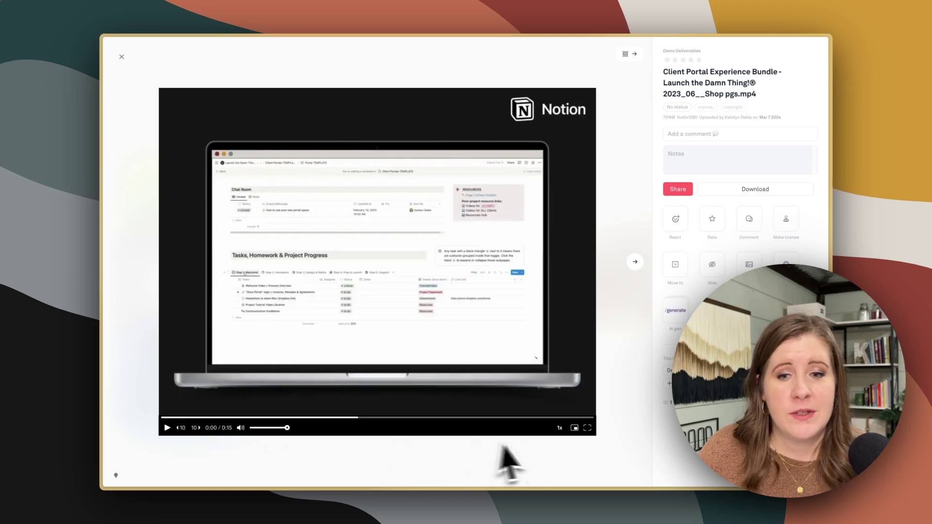
click(167, 428)
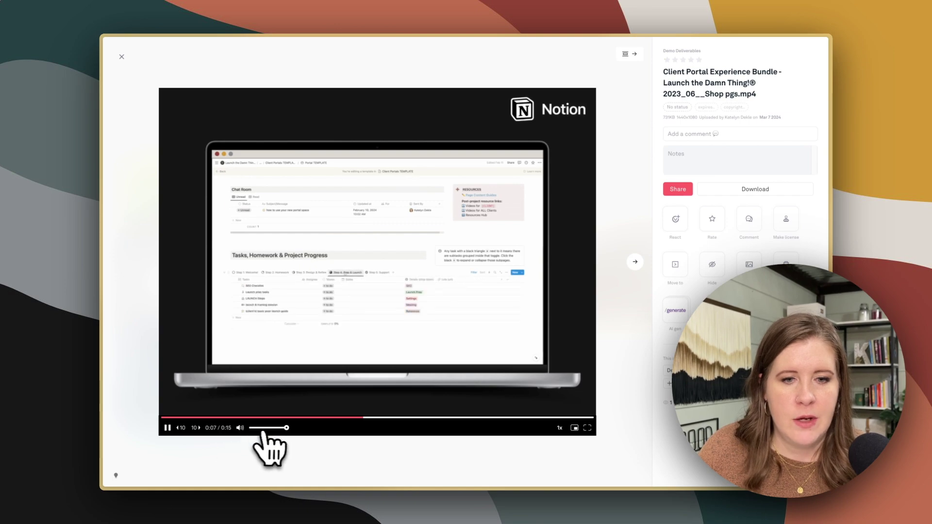
click(560, 428)
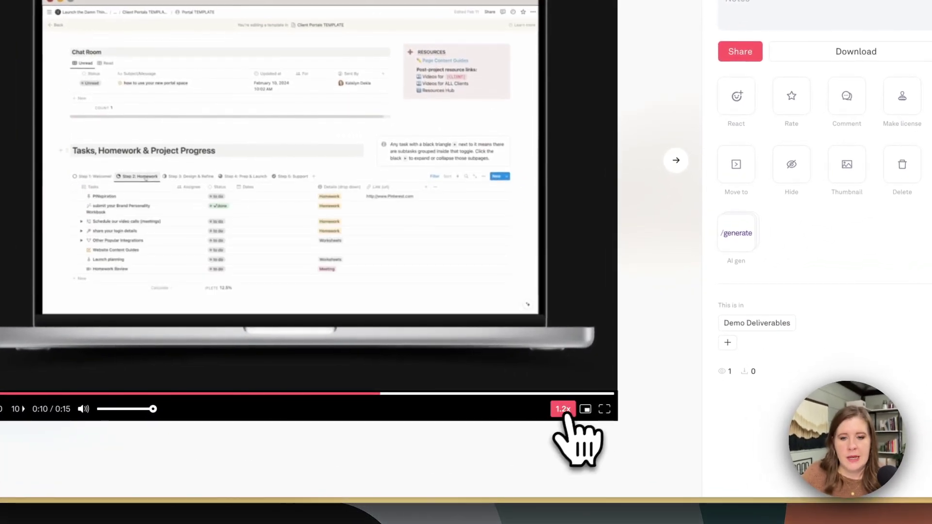
click(586, 409)
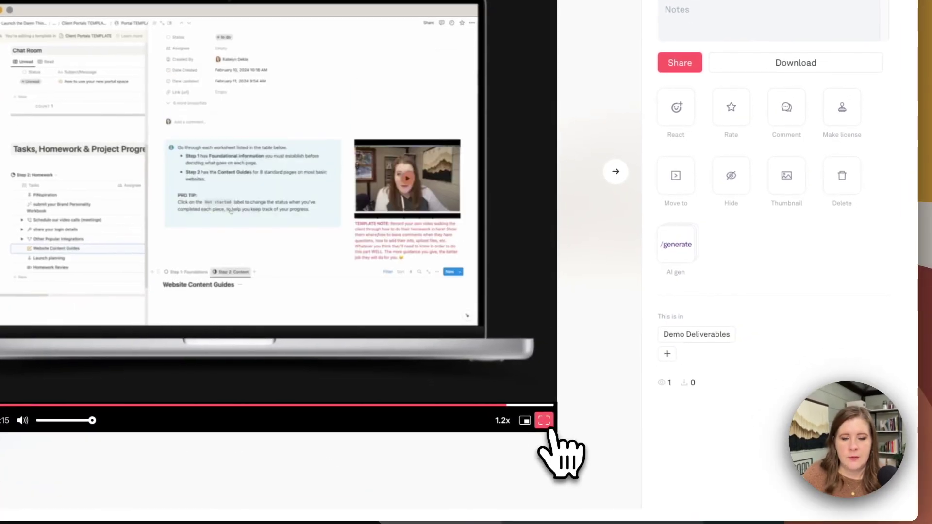
click(549, 427)
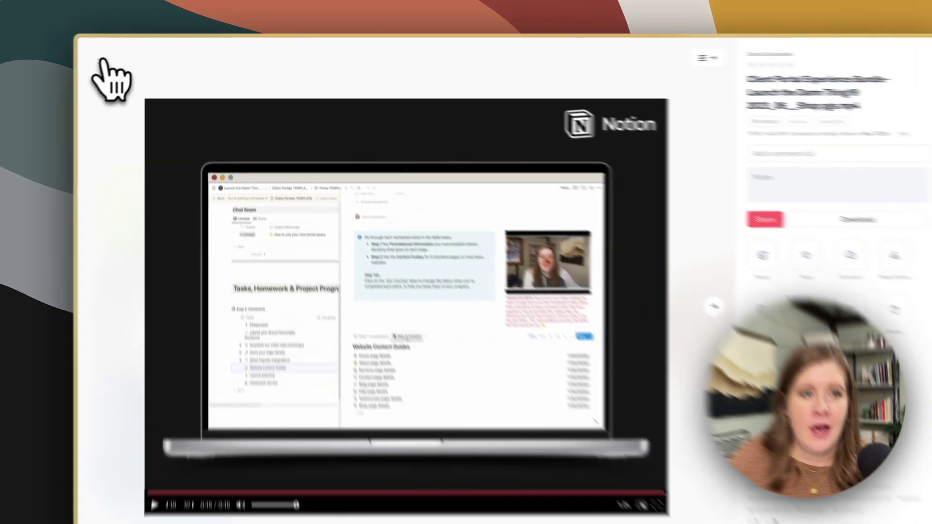
click(122, 57)
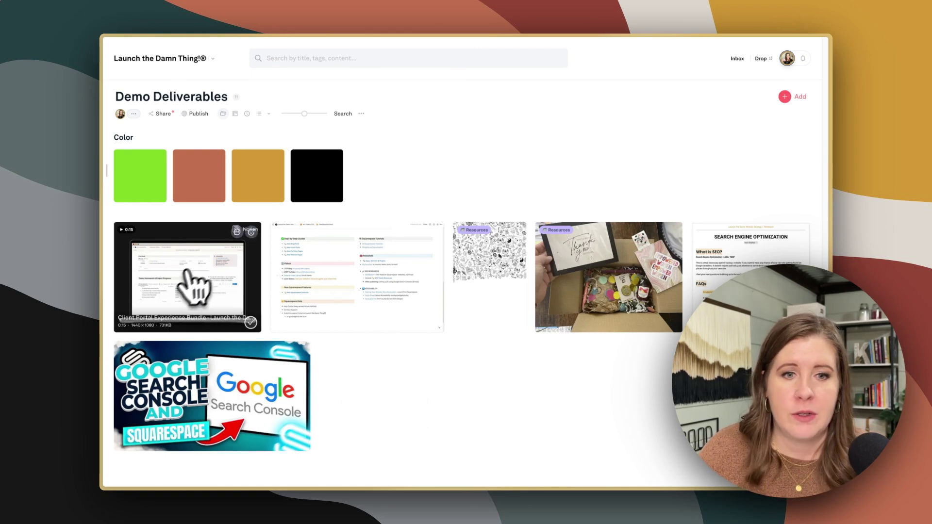
- Dismiss the Add menu and reopen the Share panel, copying the public link URL
click(784, 97)
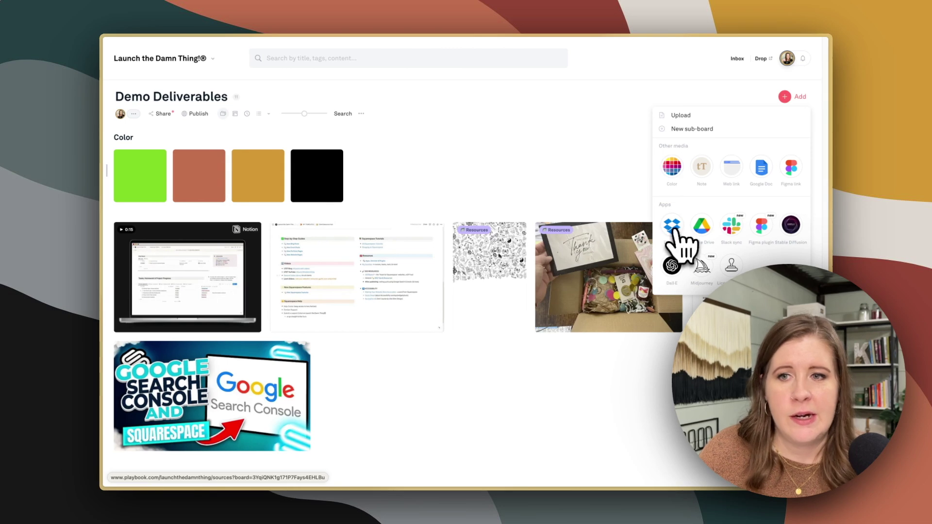
click(485, 133)
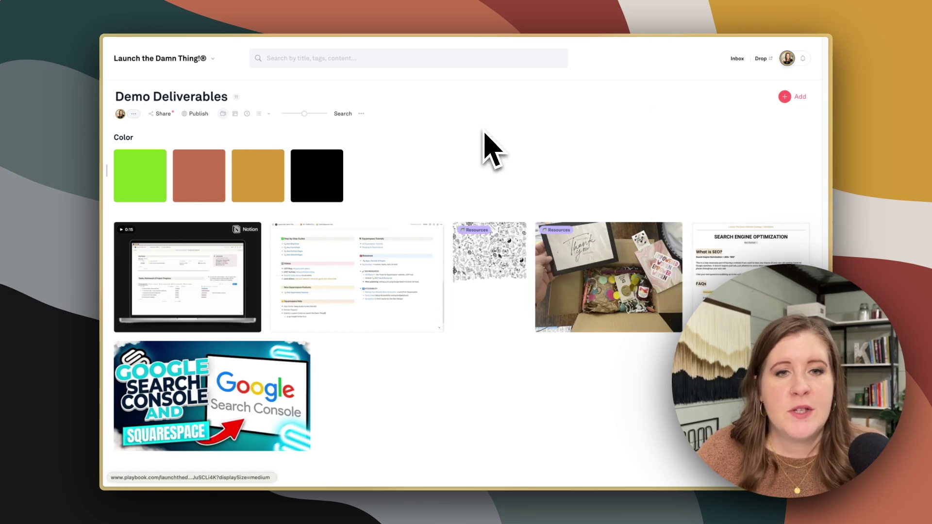
click(163, 113)
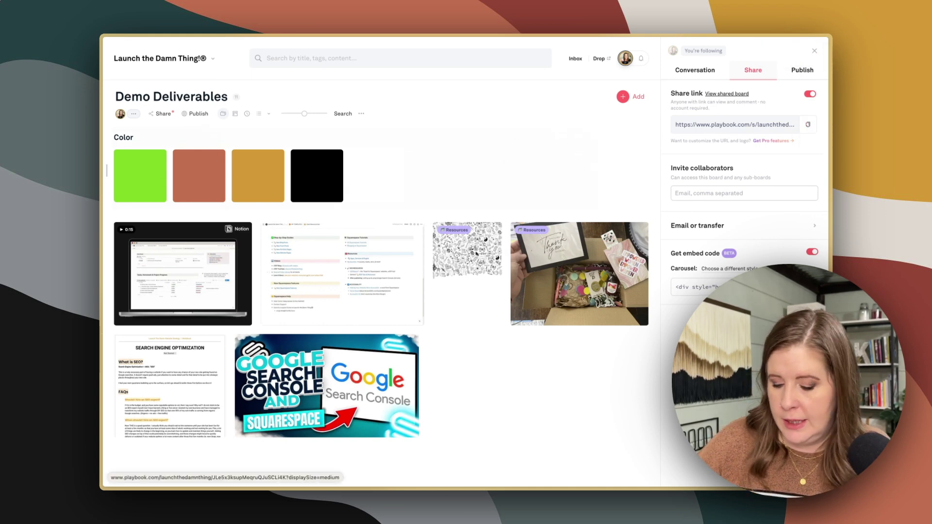
- Load the board's share link in a private window and view its Color section and Client Portal video
key(super+shift+n)
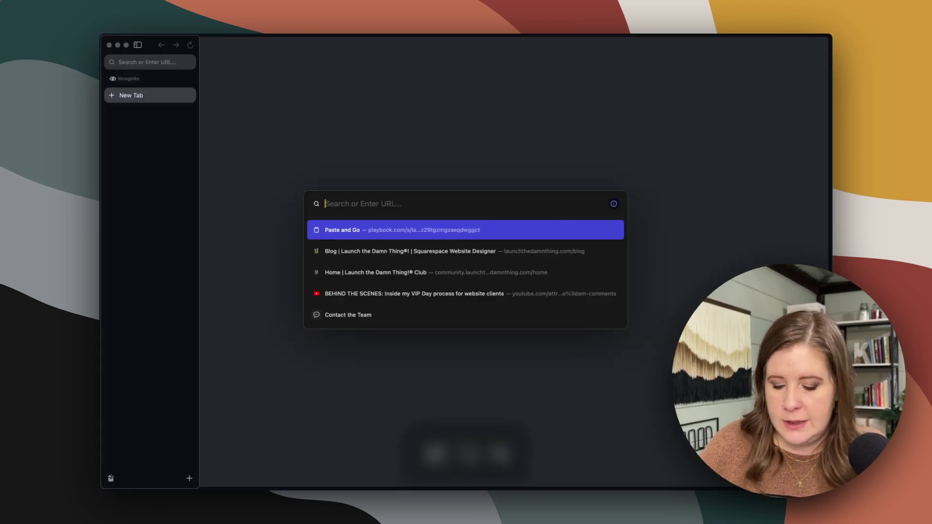
key(super+v)
key(Return)
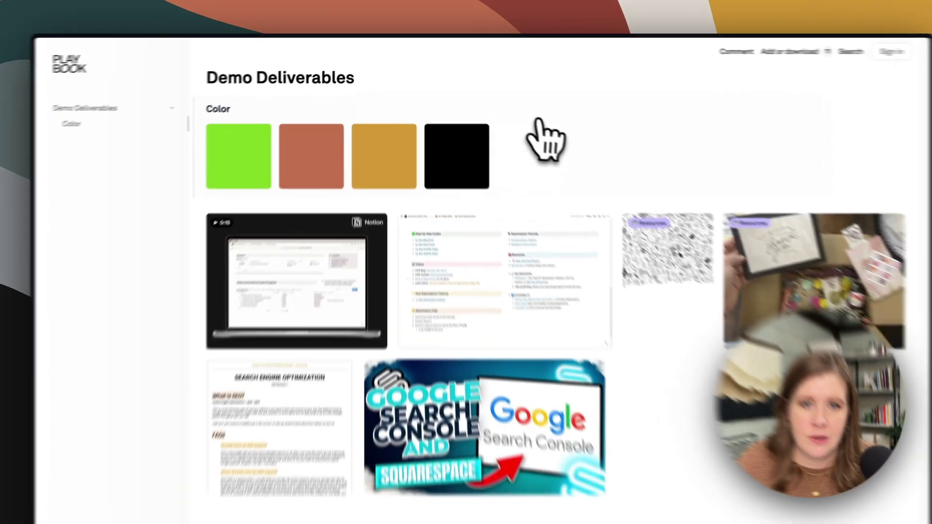
click(508, 103)
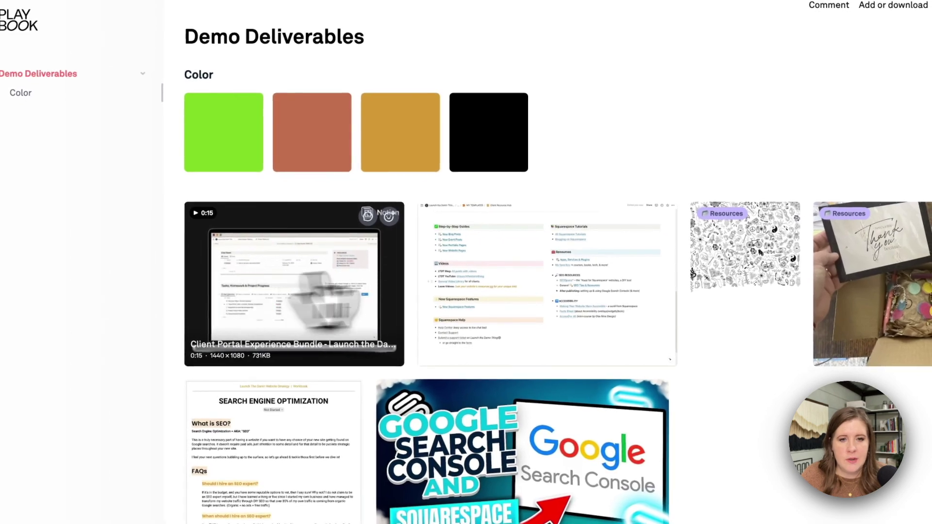
click(388, 282)
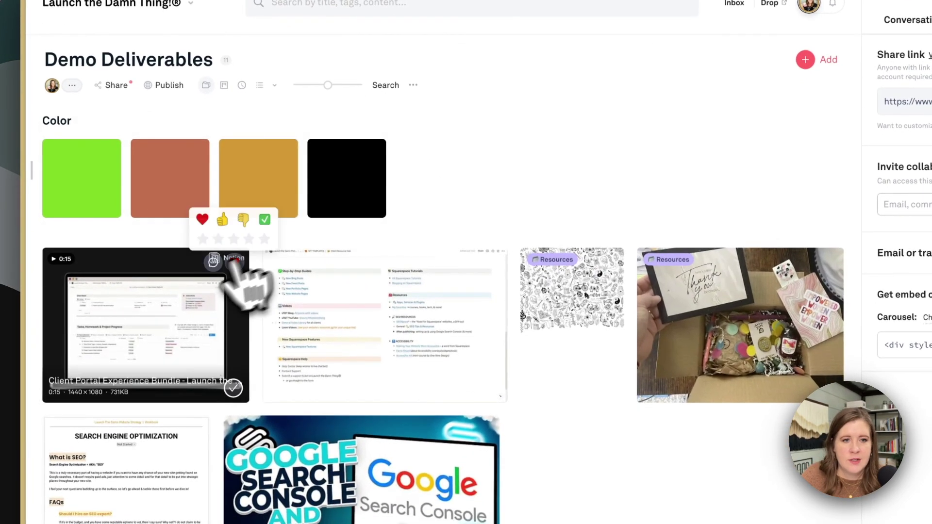
- Drag the Client Portal video, doodle, Thank-you and Notion cards into their new grid positions
drag(187, 343, 514, 333)
drag(436, 343, 44, 340)
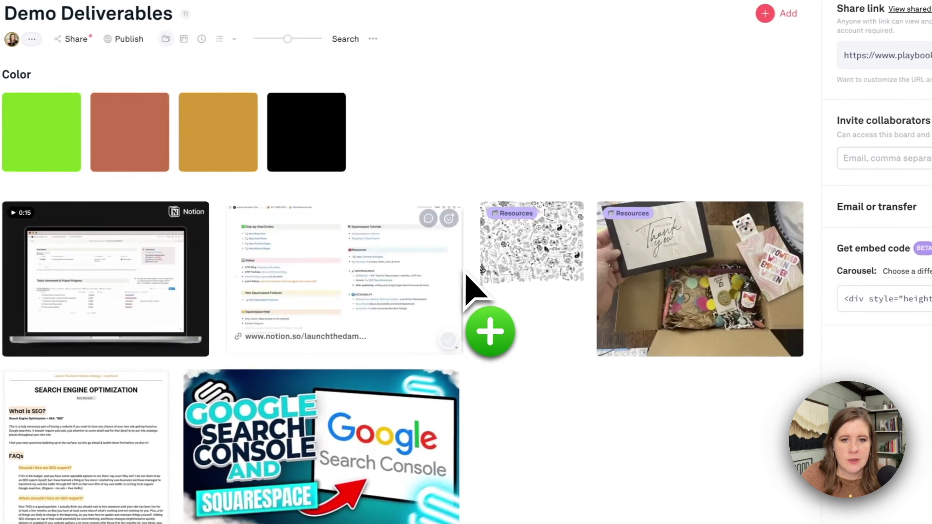
drag(562, 285, 525, 258)
drag(469, 259, 445, 263)
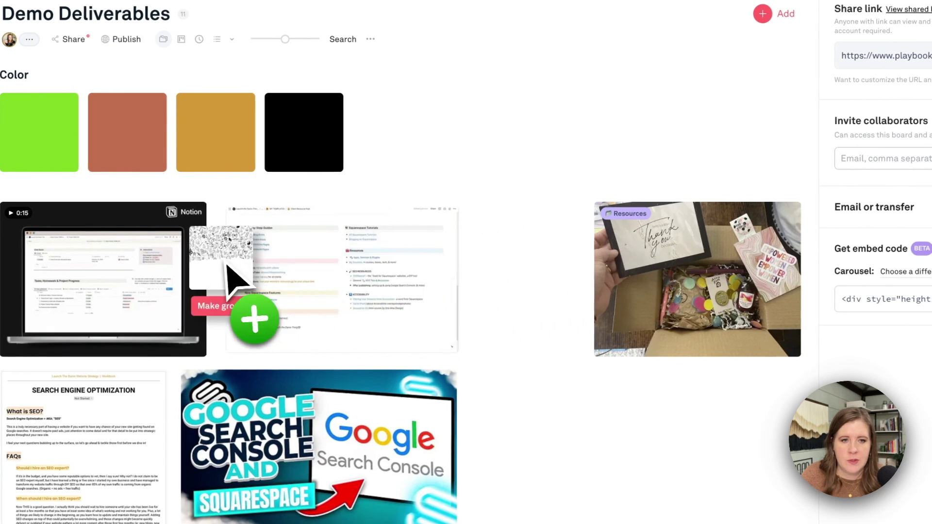
drag(216, 265, 215, 266)
mouse_move(645, 279)
mouse_down()
mouse_move(610, 292)
mouse_move(388, 284)
mouse_move(337, 266)
mouse_move(312, 216)
mouse_up()
mouse_move(165, 264)
mouse_down()
mouse_move(544, 308)
mouse_move(180, 427)
mouse_up()
drag(206, 378, 460, 178)
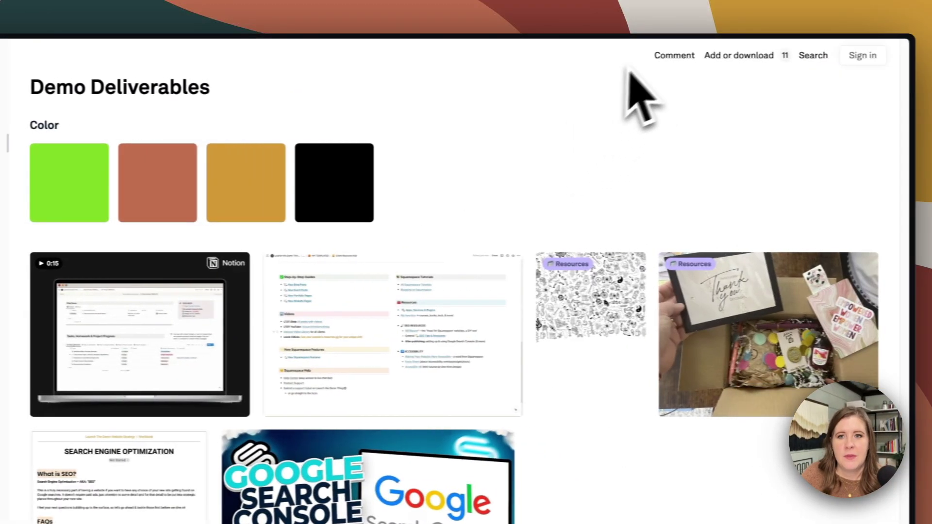
- Post the visitor comment 'demo comment; does this work?' and confirm it appears in the owner's conversation
click(647, 57)
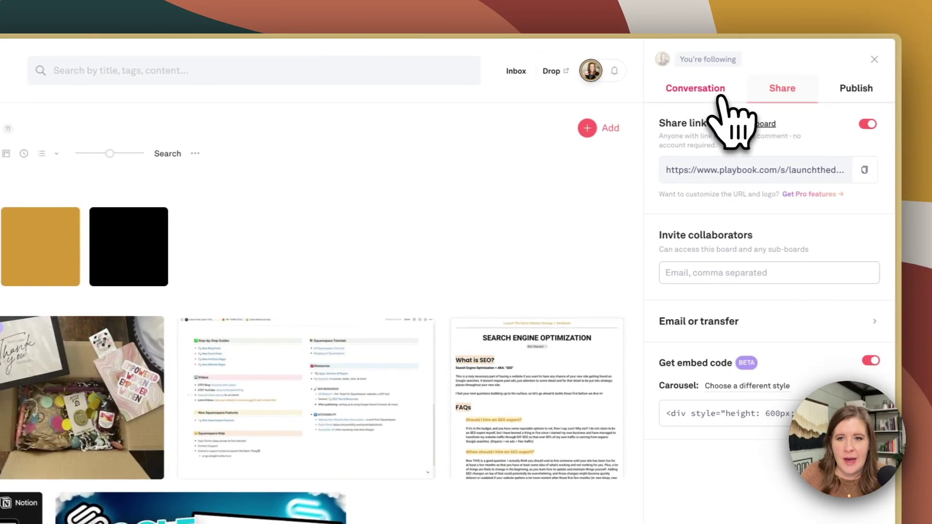
click(715, 103)
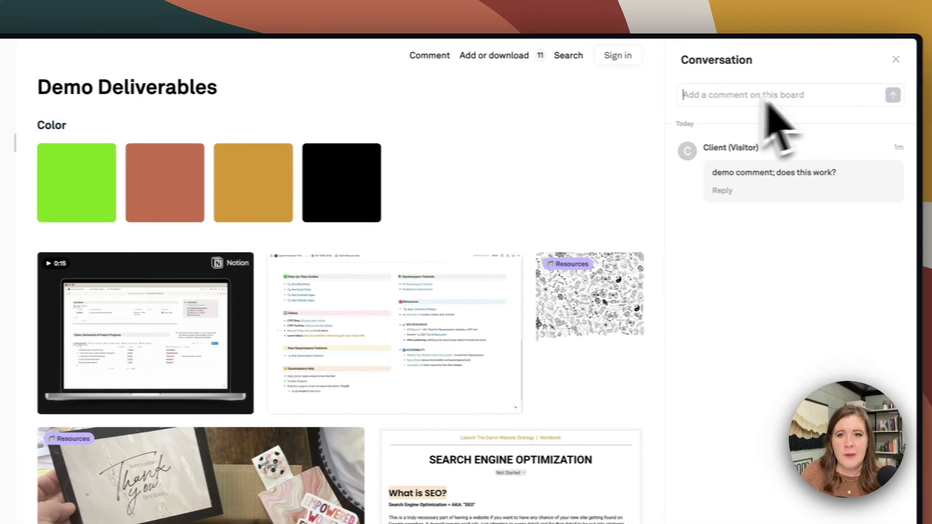
- Close the conversation and try Add to Playbook, backing out of the login page
click(873, 60)
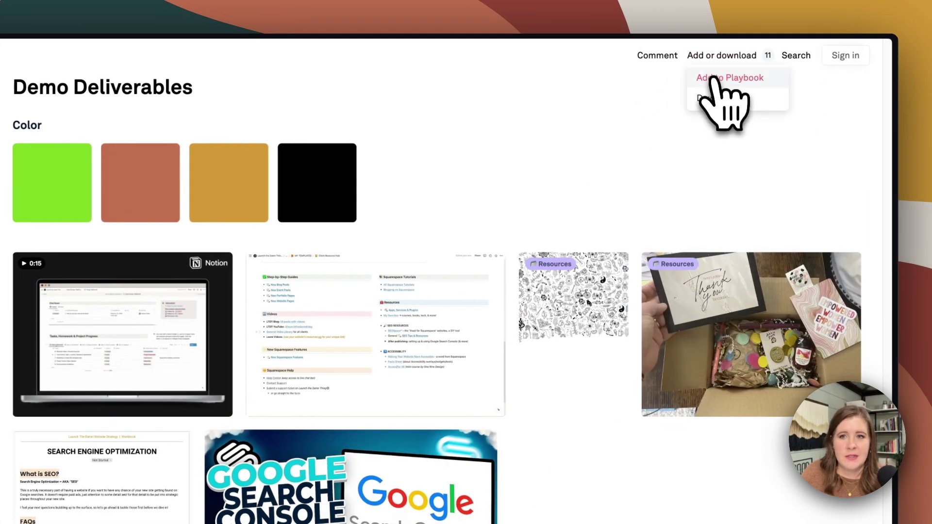
click(711, 81)
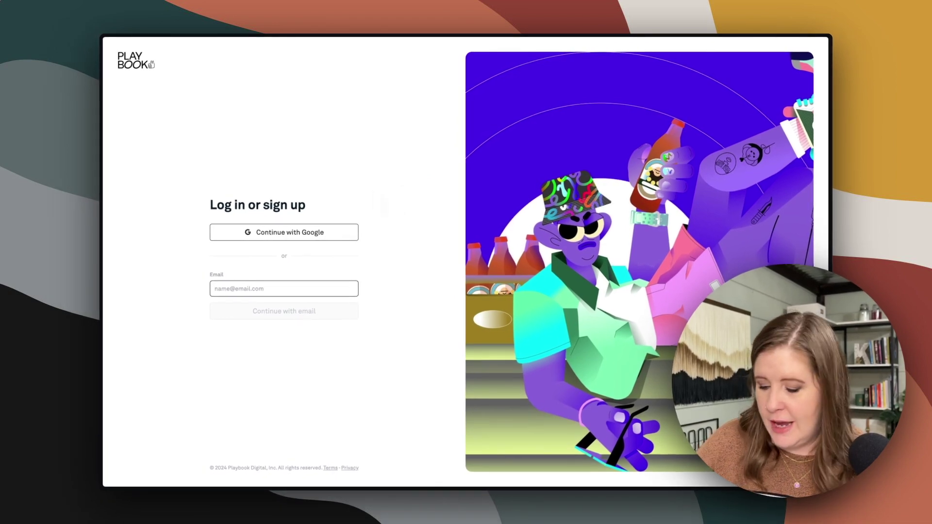
key(super+[)
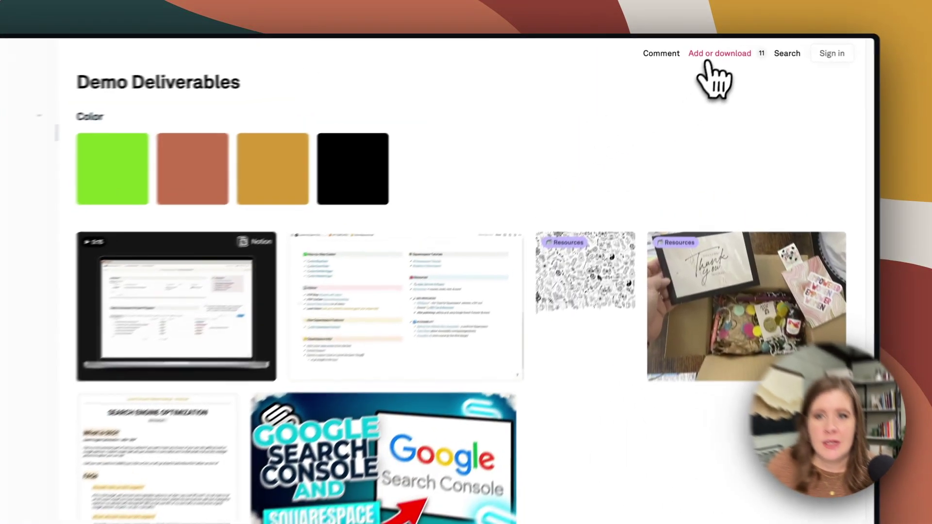
- Check the Download all and Search options and return to the Demo Deliverables main page
click(707, 62)
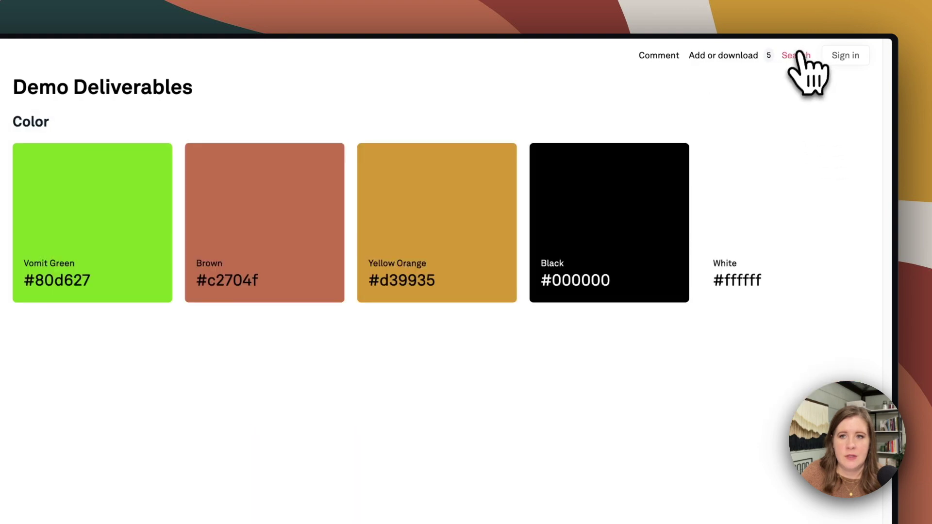
click(796, 56)
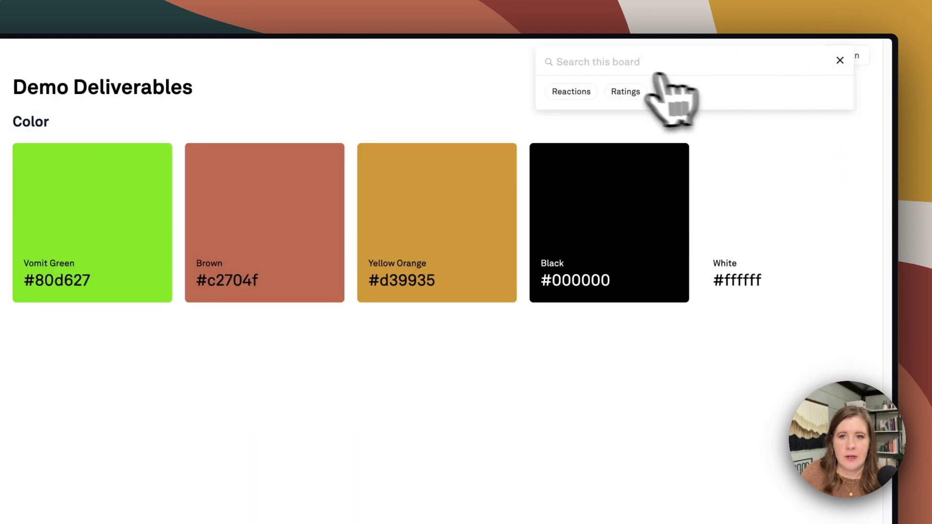
click(95, 127)
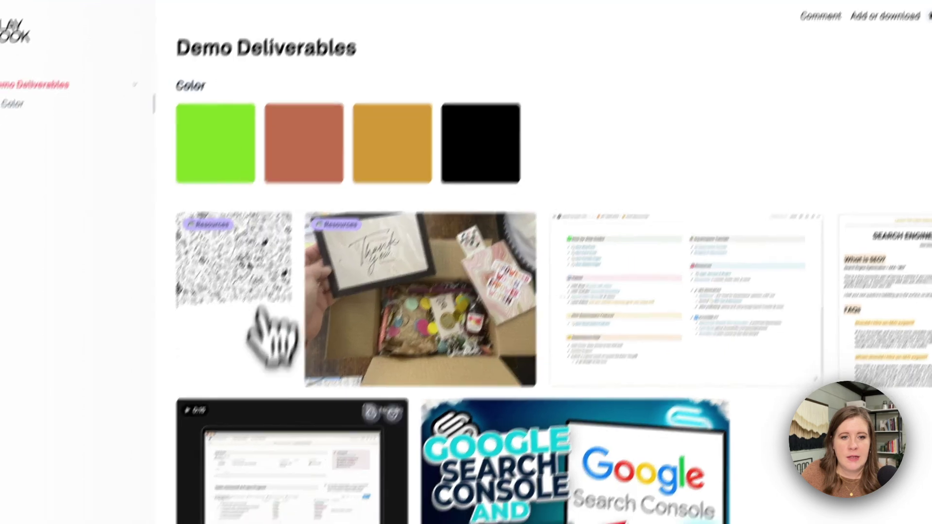
- Preview the Client Portal video and open the Notion page link in a new window
click(281, 447)
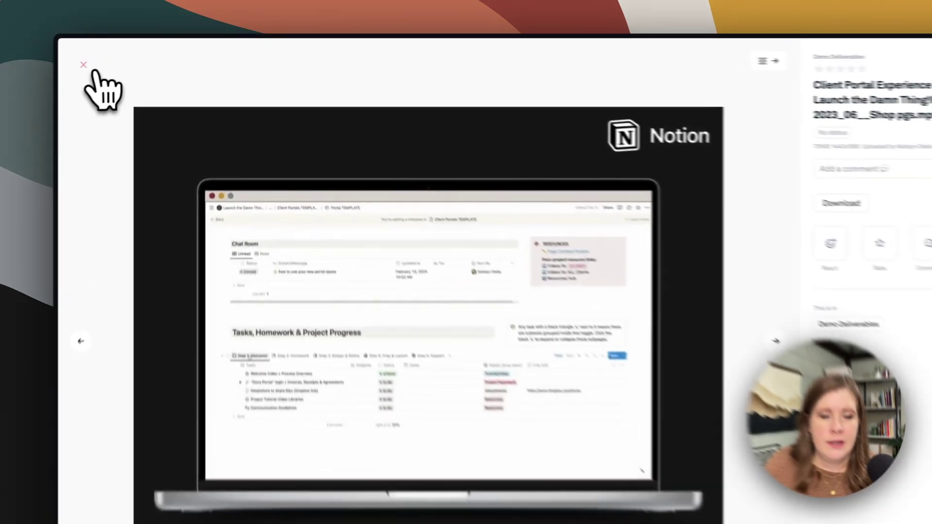
click(122, 56)
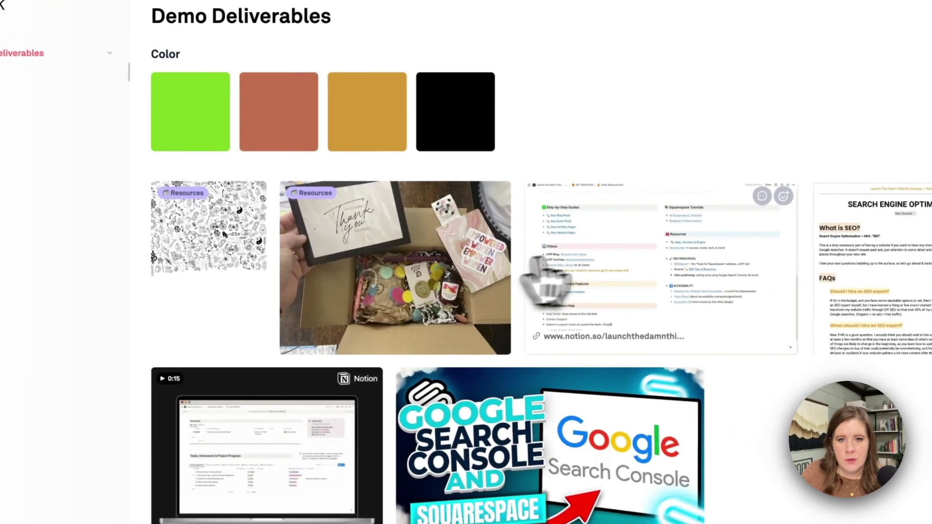
click(546, 282)
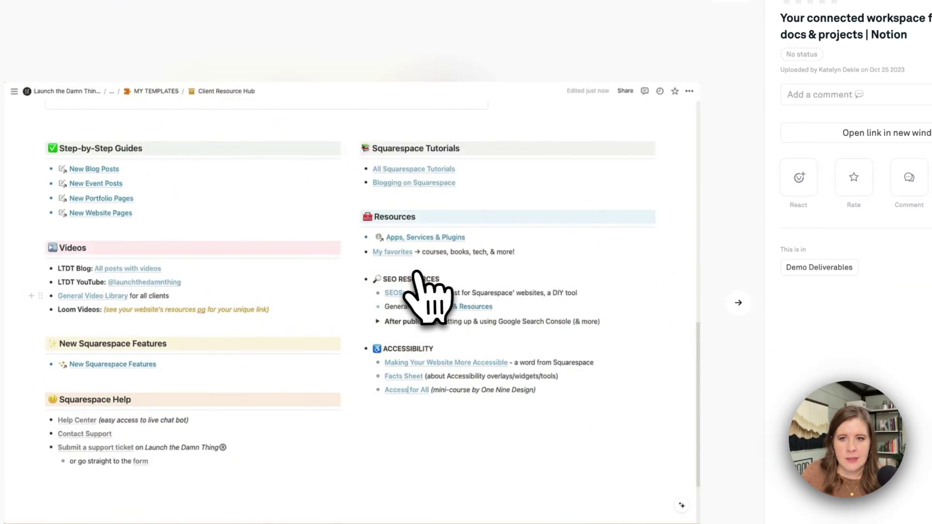
click(898, 133)
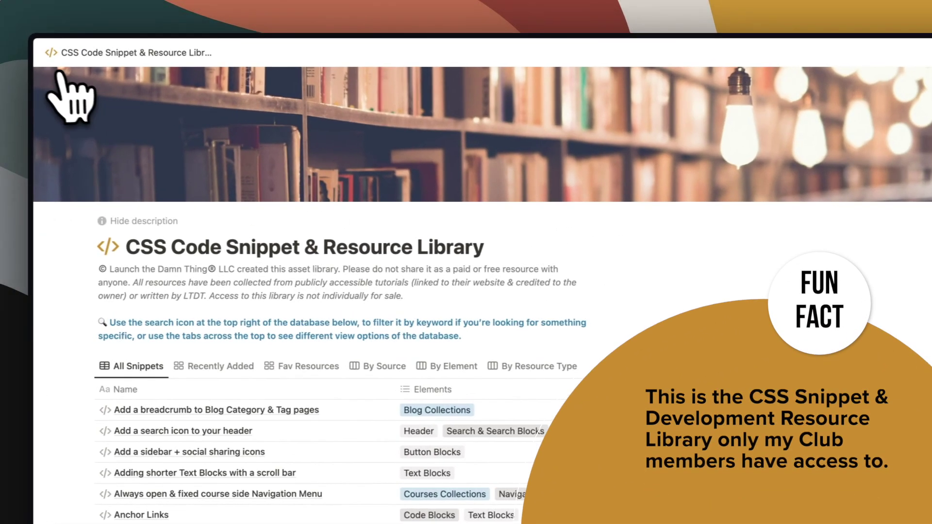
key(super+w)
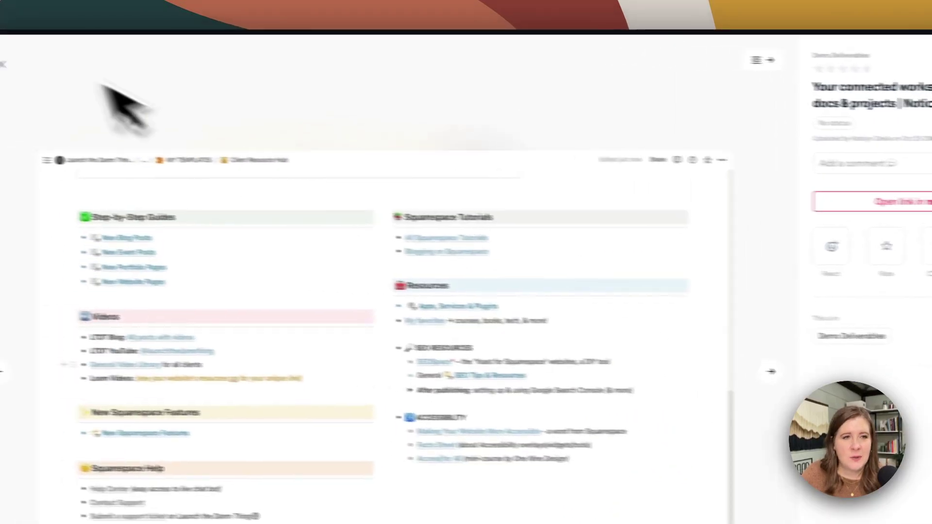
click(92, 80)
- Open the SEO workbook in a new window and play the Google Search Console video
click(742, 321)
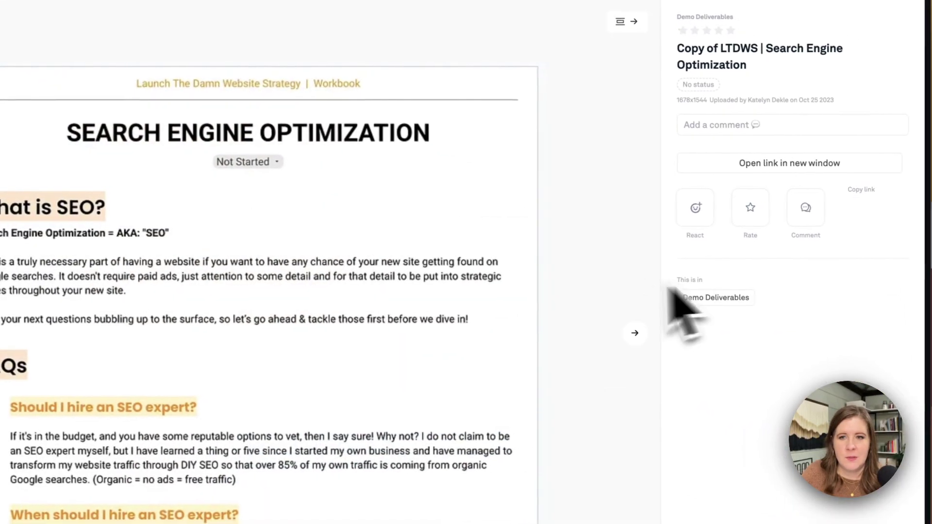
click(764, 165)
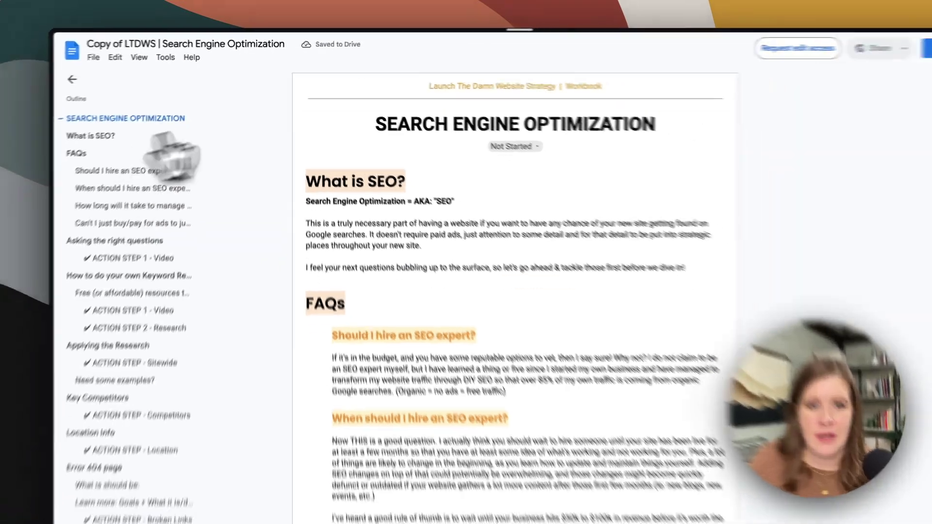
key(super+bracketleft)
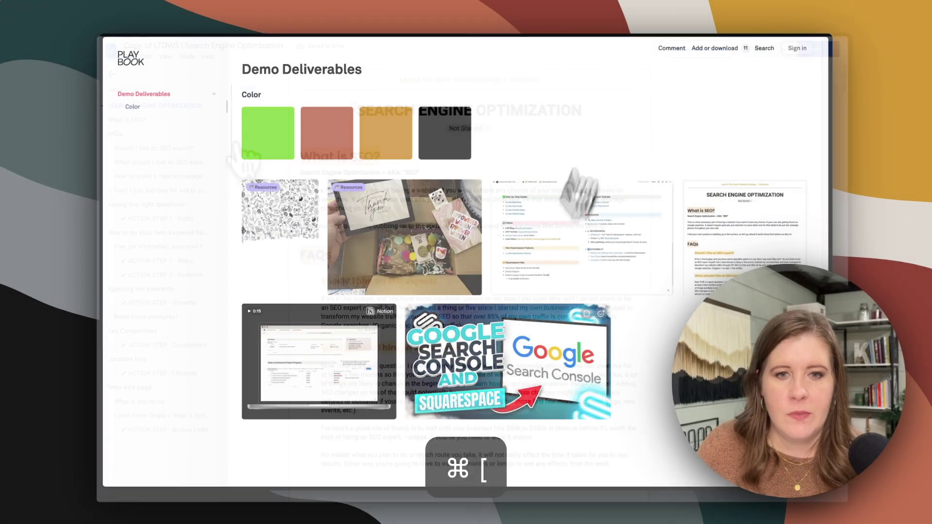
click(489, 357)
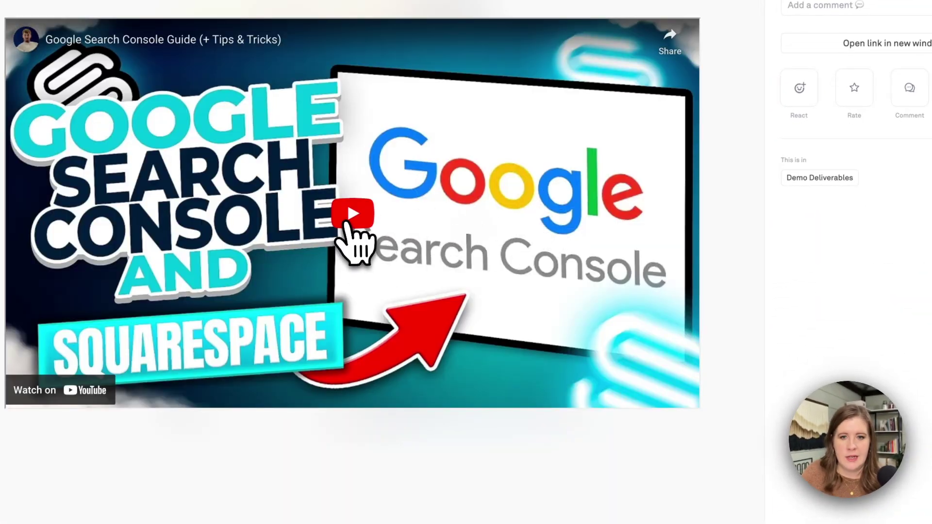
click(346, 221)
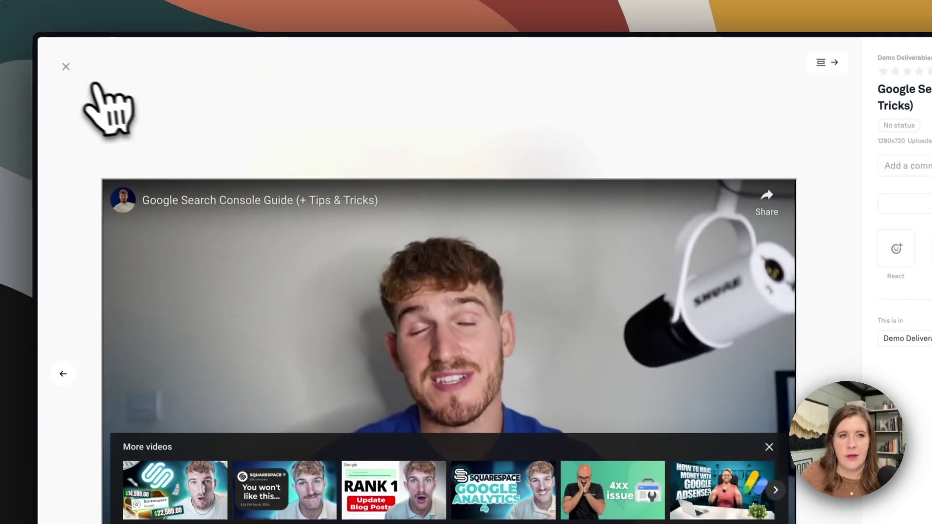
click(57, 51)
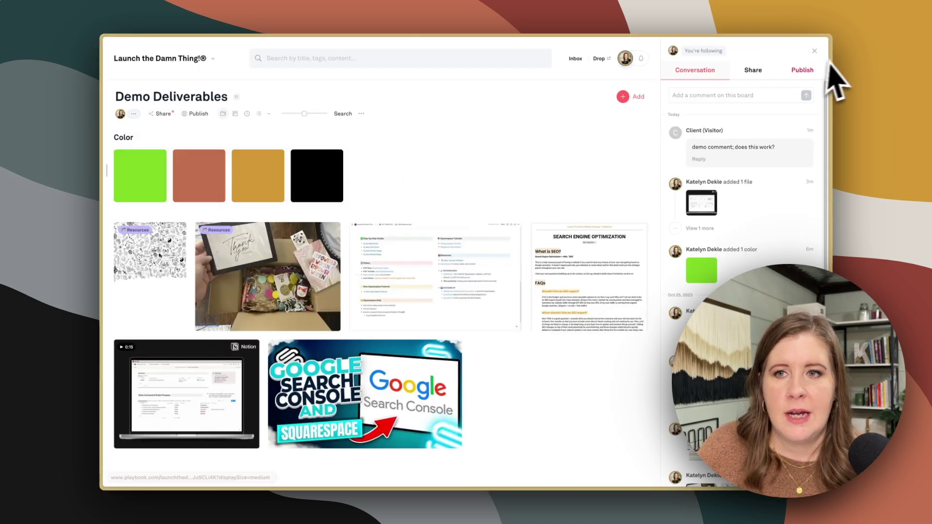
- Close the Conversation side panel with its X button
click(815, 51)
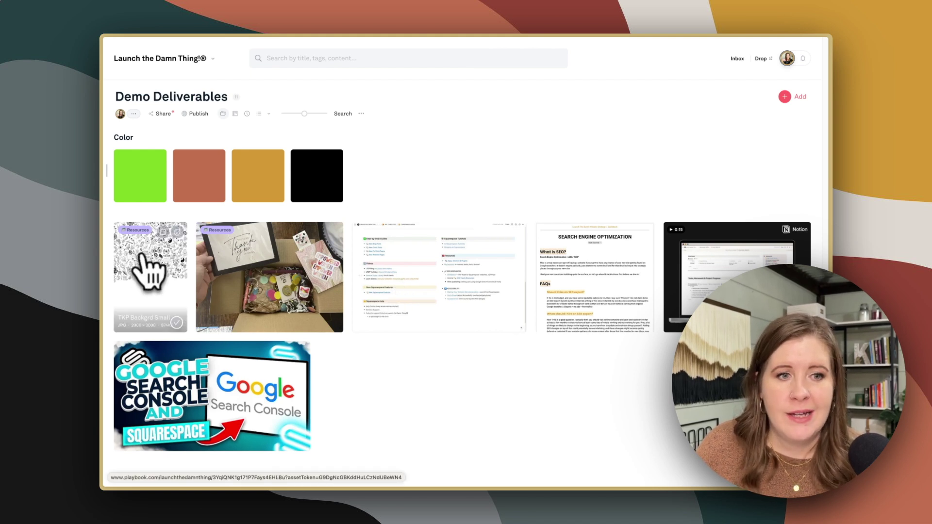
click(145, 267)
click(130, 72)
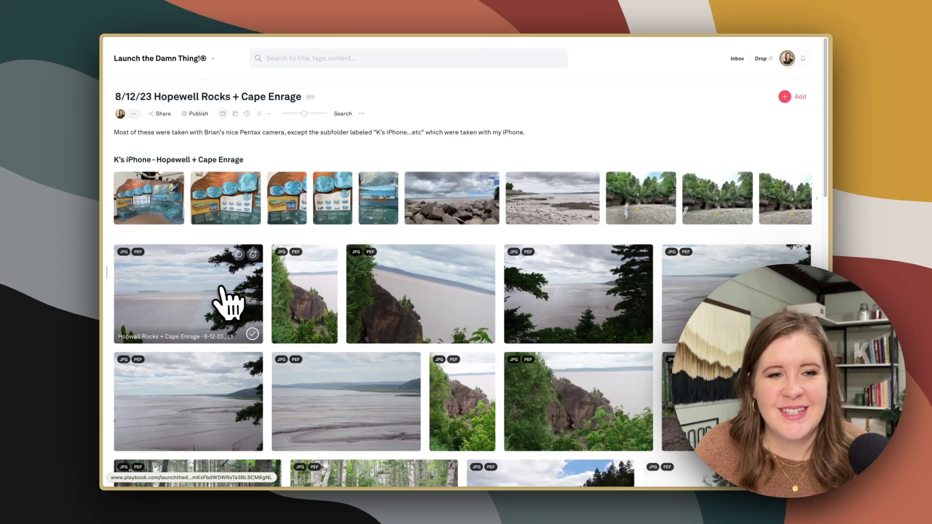
scroll(225, 303, down, 1)
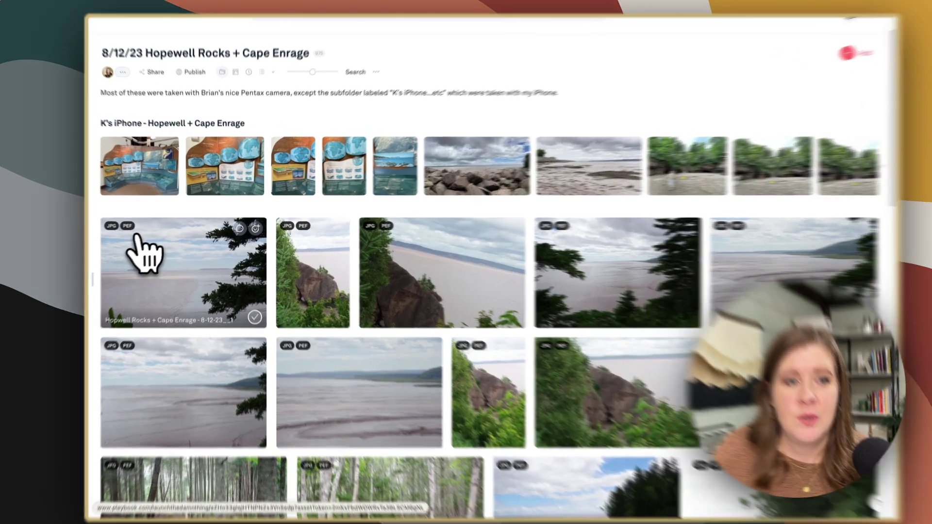
click(154, 243)
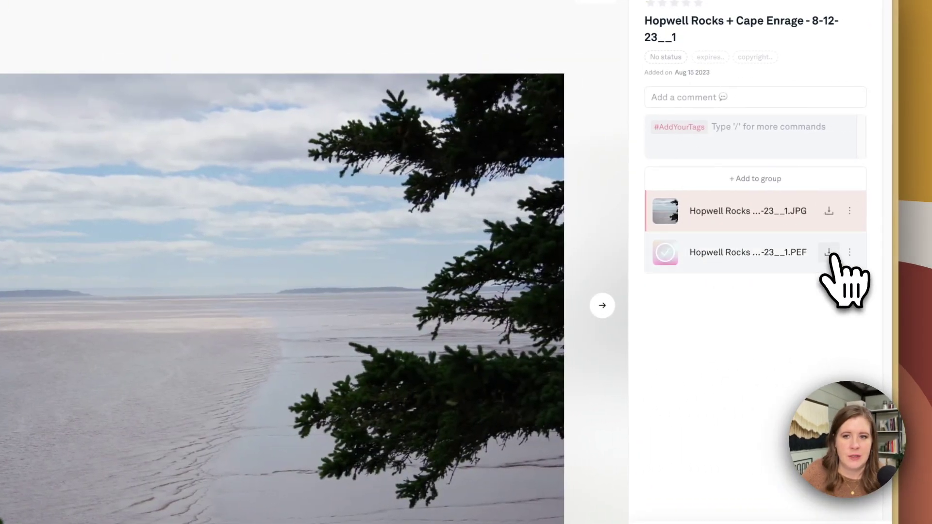
click(848, 213)
scroll(151, 291, down, 2)
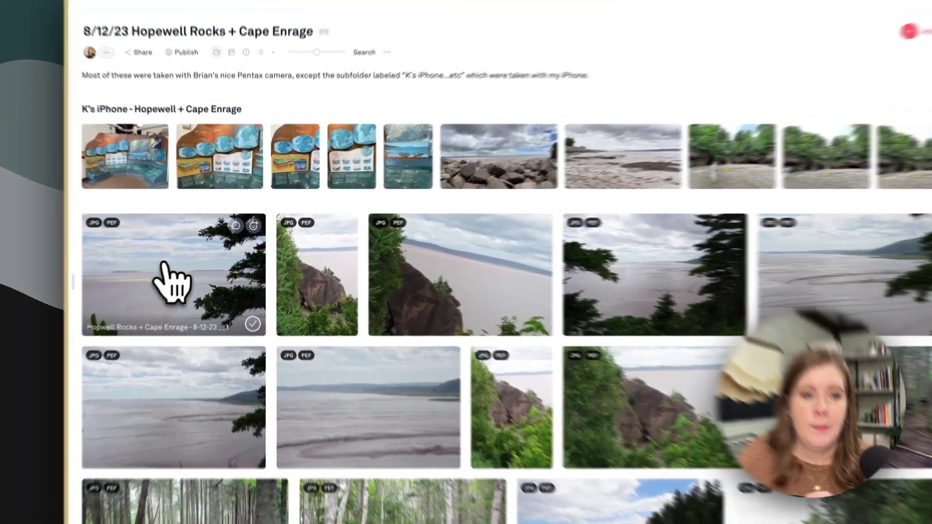
click(189, 272)
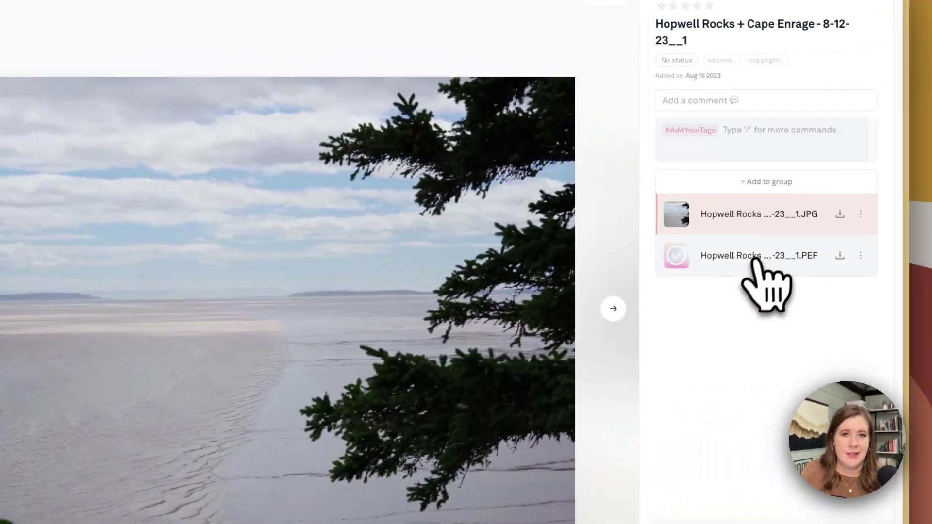
key(Escape)
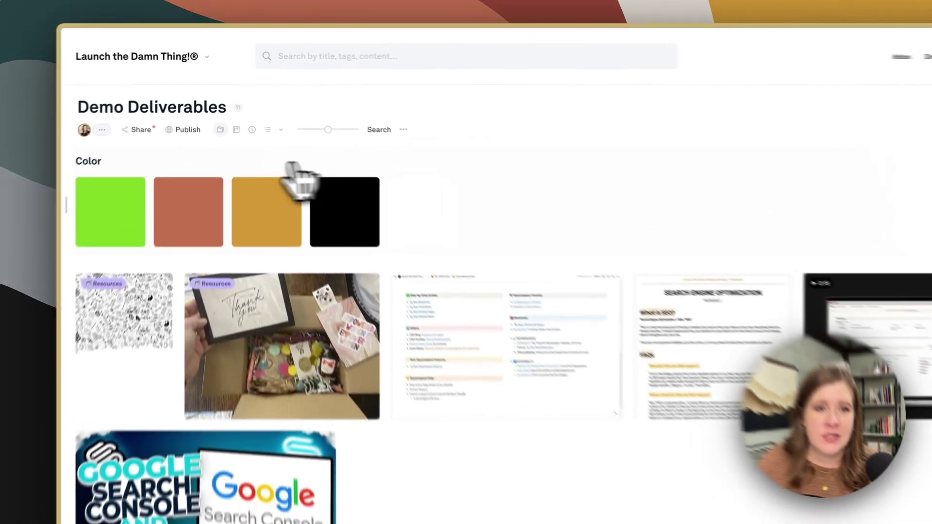
click(279, 141)
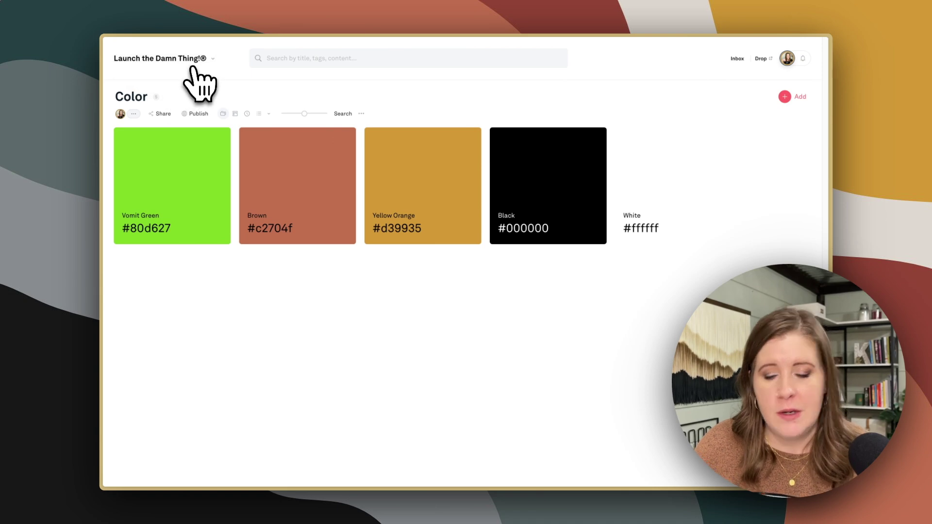
key(super+bracketleft)
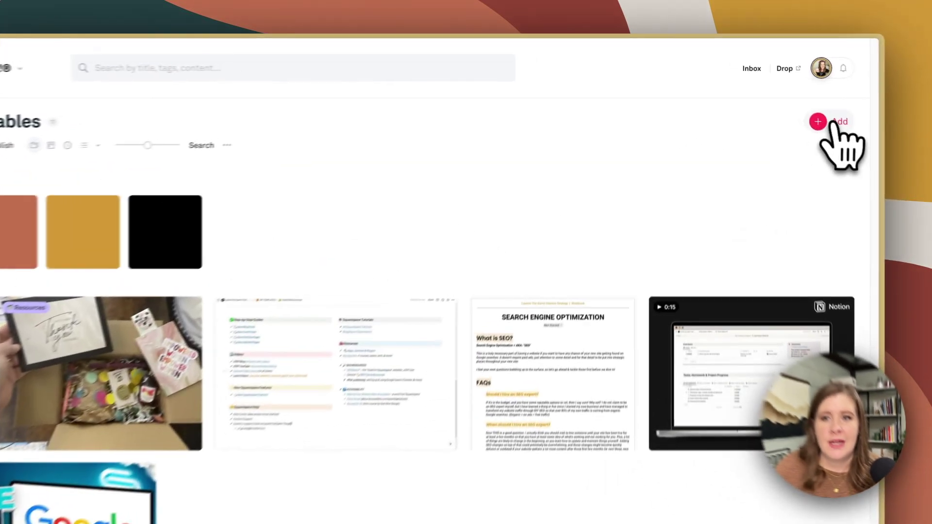
click(785, 96)
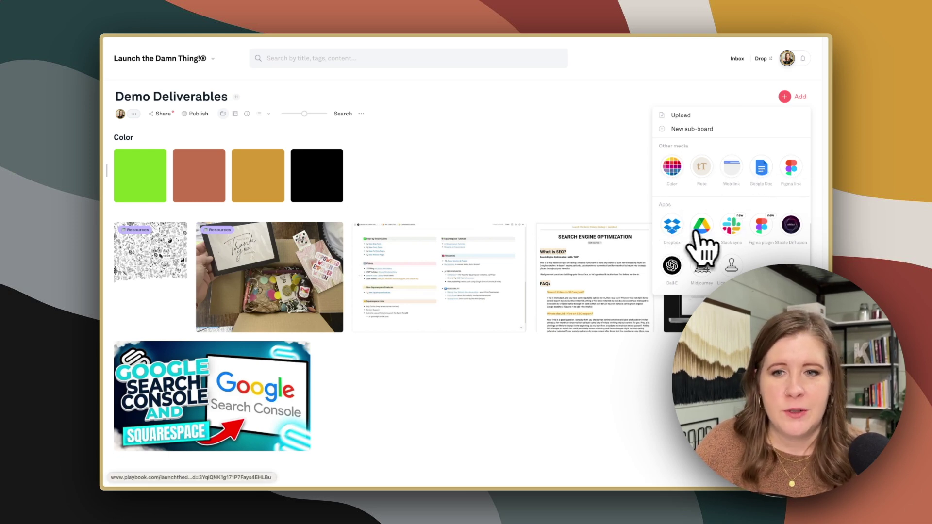
key(super+bracketleft)
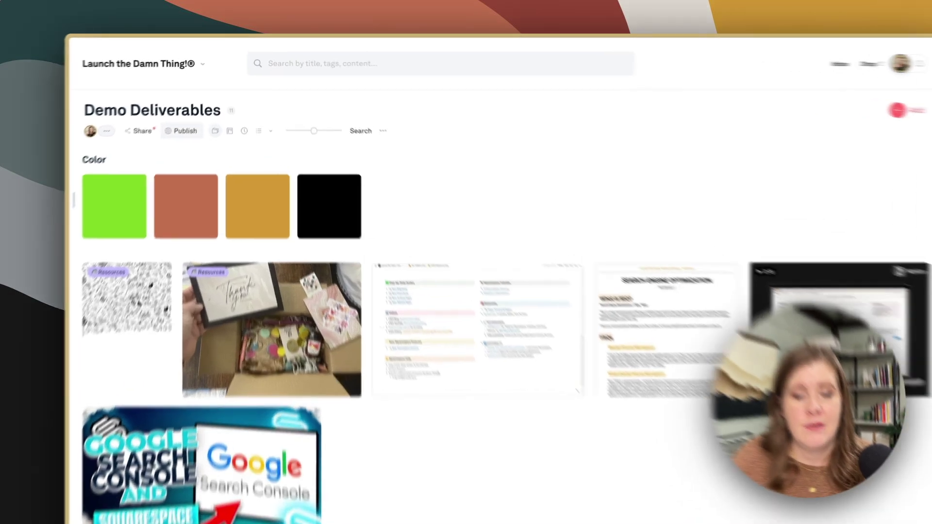
- Scroll through the board's Publish options and share-link settings, finishing on the Conversation feed
click(196, 113)
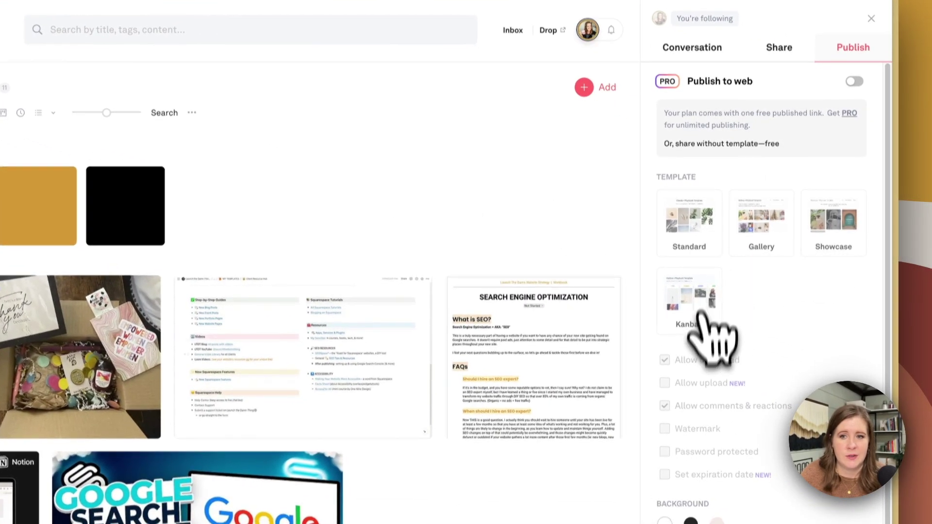
scroll(709, 324, down, 1)
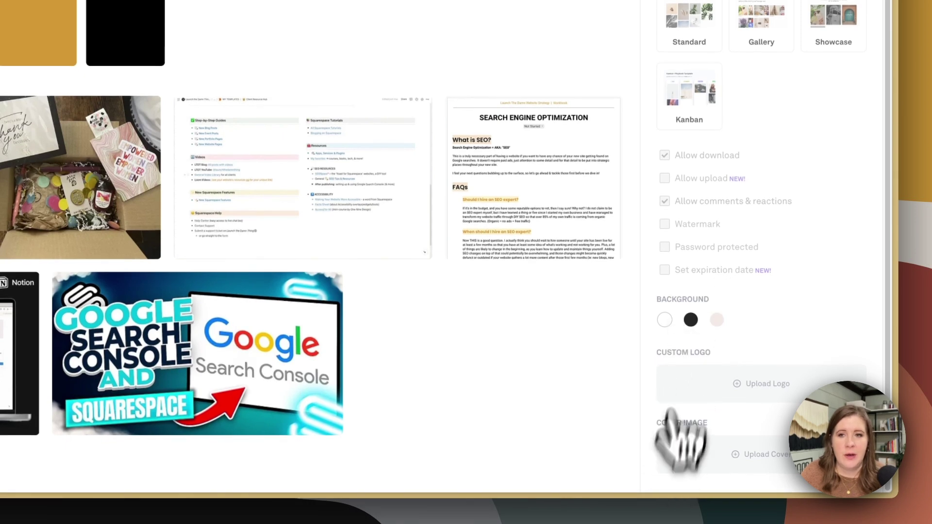
scroll(689, 417, up, 1)
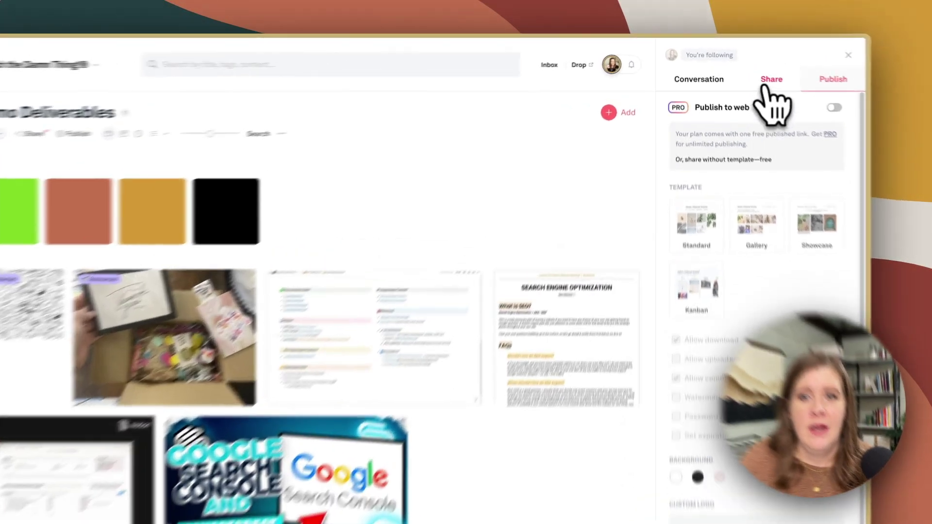
click(753, 70)
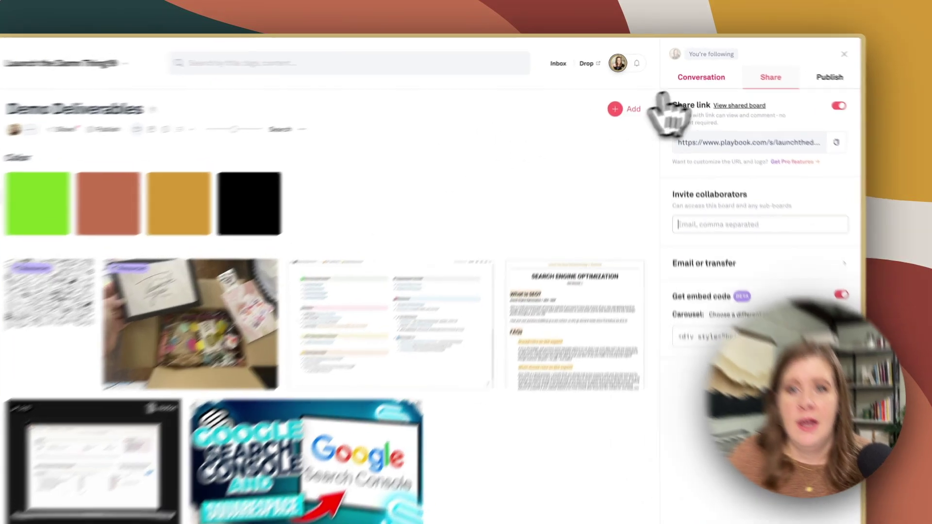
click(695, 70)
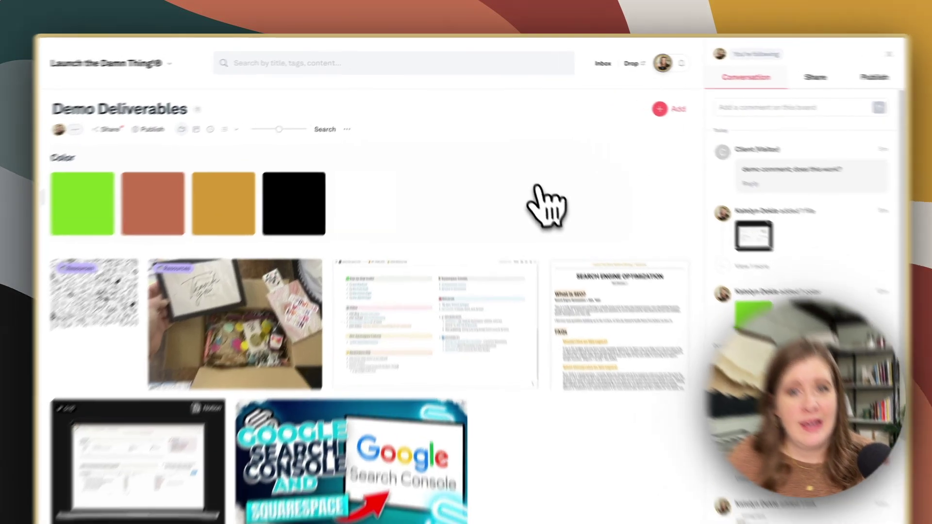
- Open the Color group as its own board and unfollow it
click(546, 204)
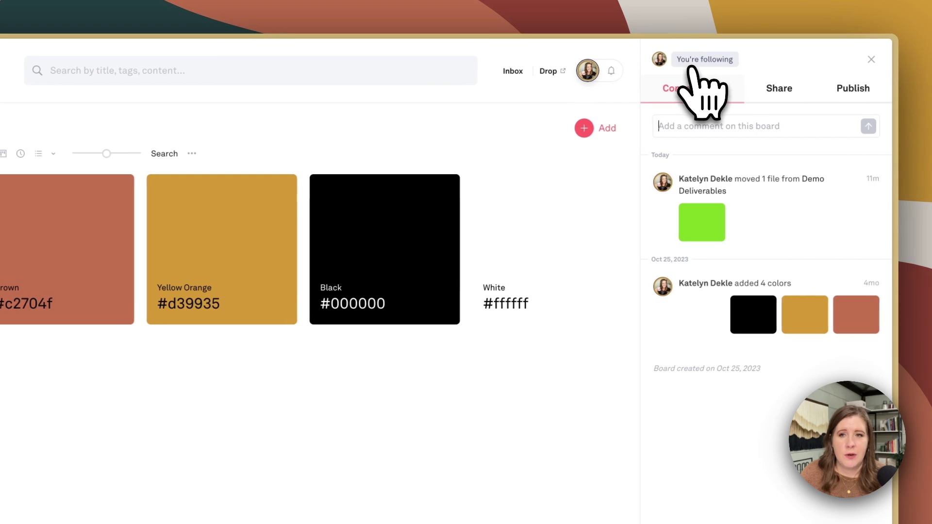
click(690, 67)
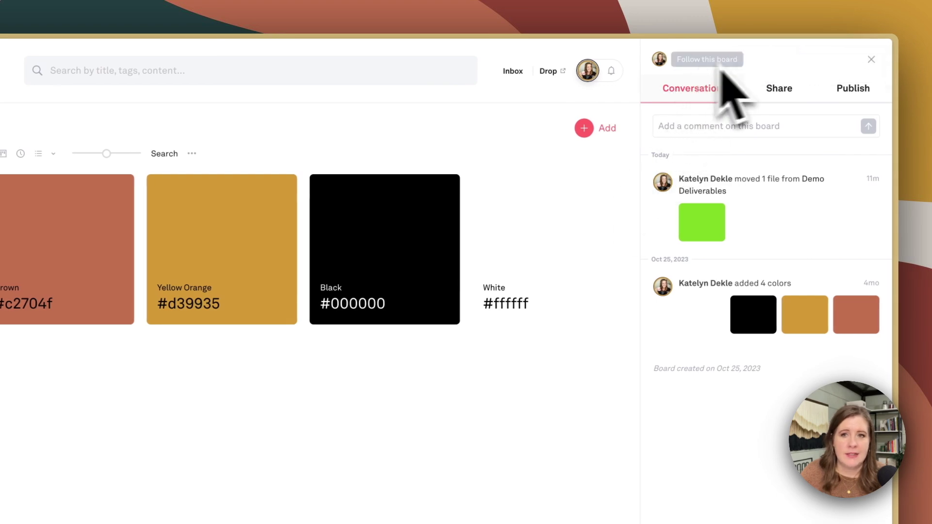
click(872, 60)
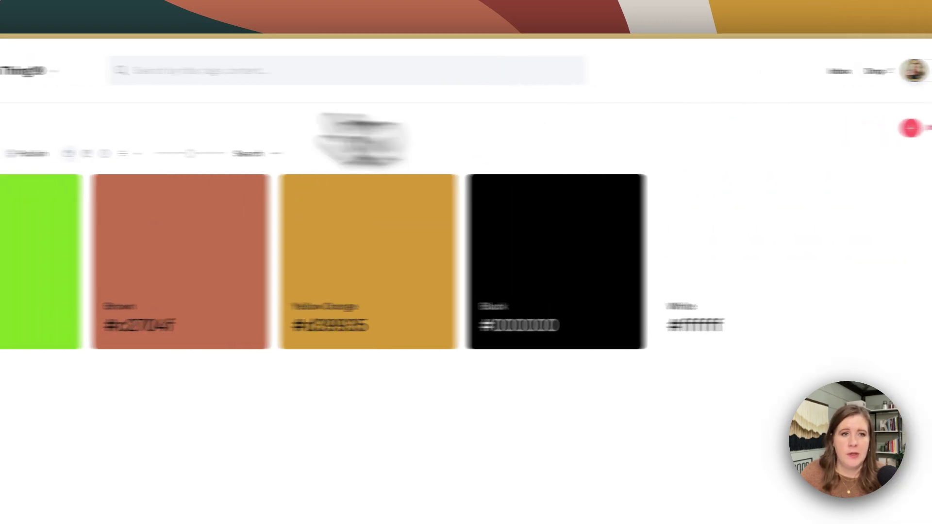
key(super+bracketleft)
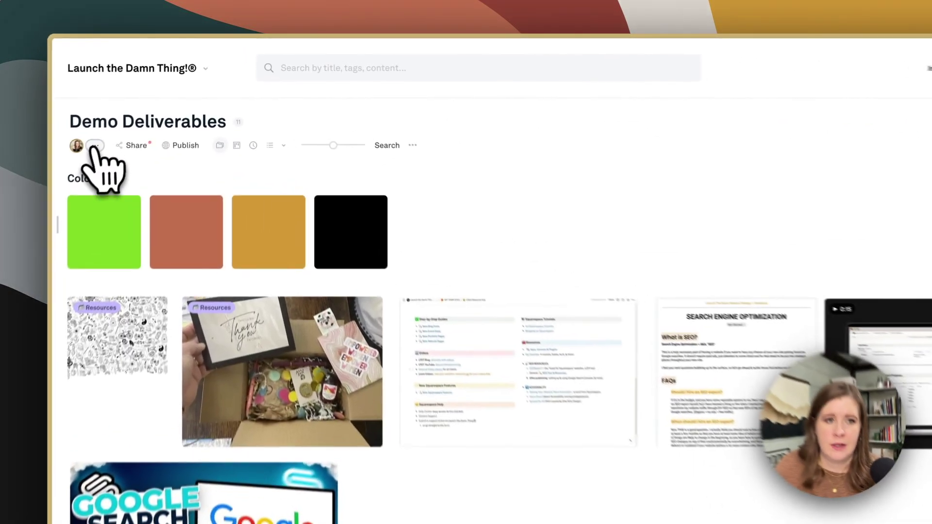
- Unfollow Demo Deliverables from its activity and comments feed
click(133, 113)
click(888, 59)
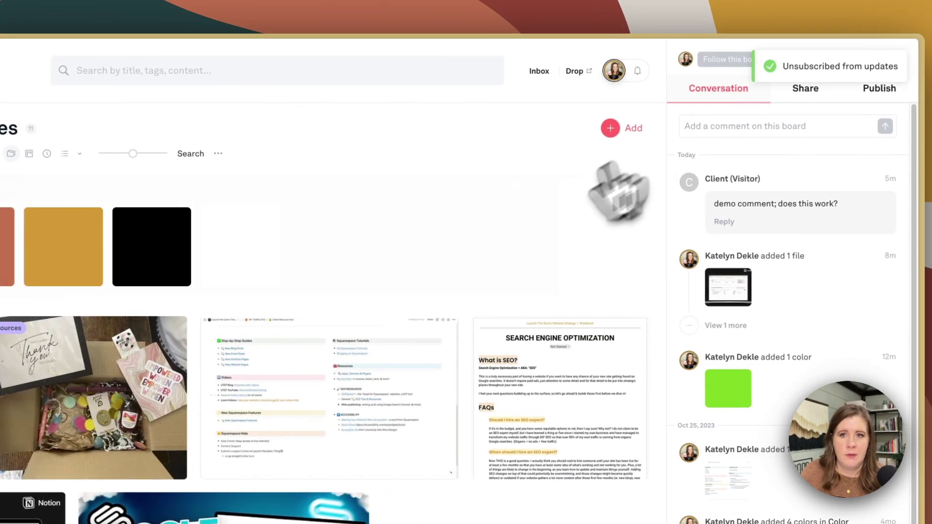
click(510, 235)
key(super+bracketleft)
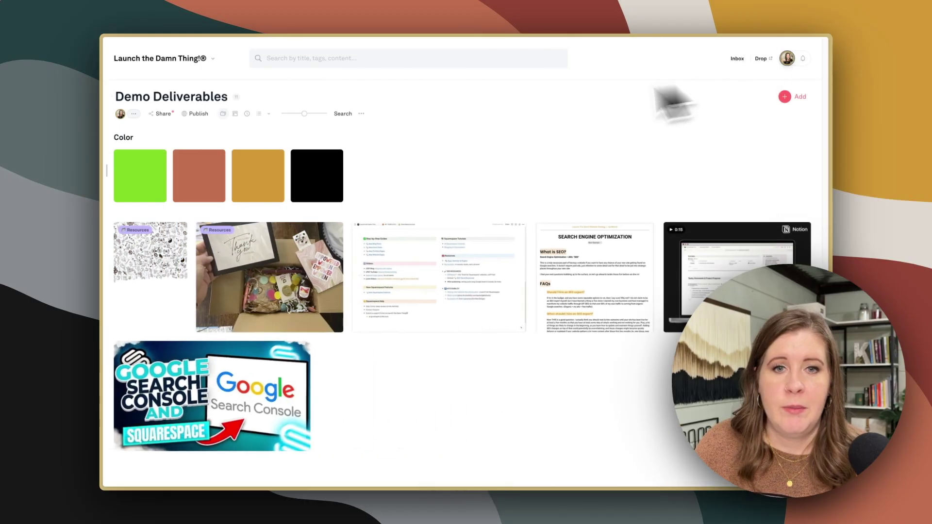